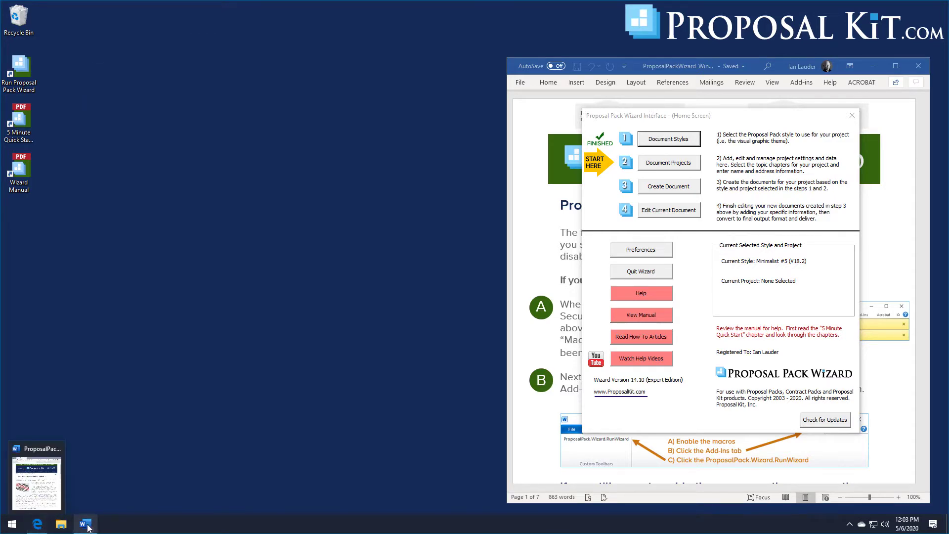
# Bring up the product sales proposal article in Edge and scroll down to its related sample proposals.
pyautogui.moveTo(85, 528)
pyautogui.click(37, 524)
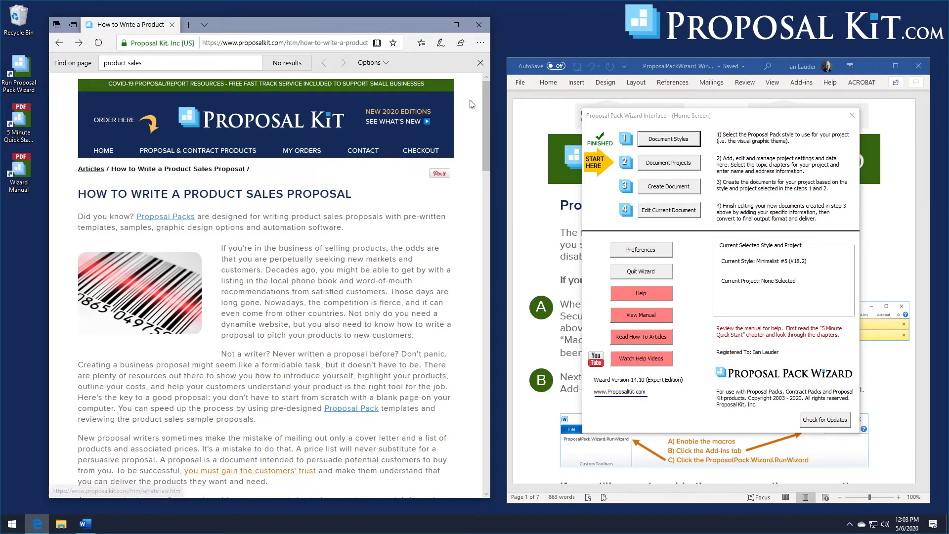
pyautogui.moveTo(487, 99); pyautogui.dragTo(486, 107)
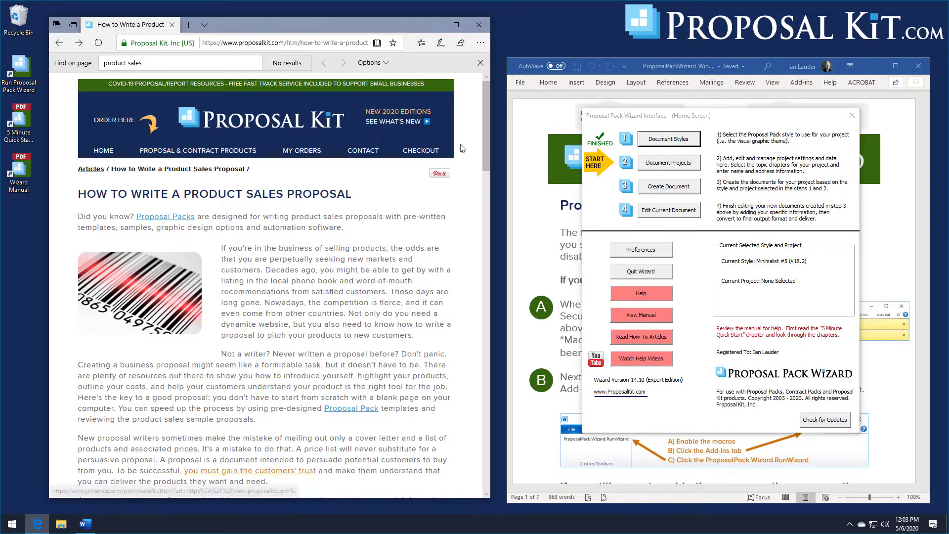
pyautogui.moveTo(486, 125); pyautogui.dragTo(484, 281)
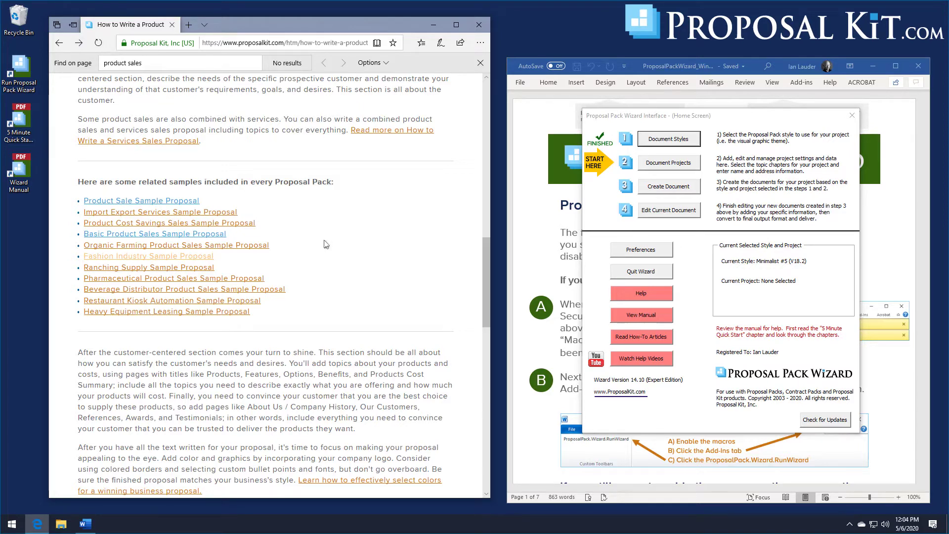
# Scroll back up the article and minimize Edge to reveal the wizard home screen.
pyautogui.scroll(1, 326, 244)
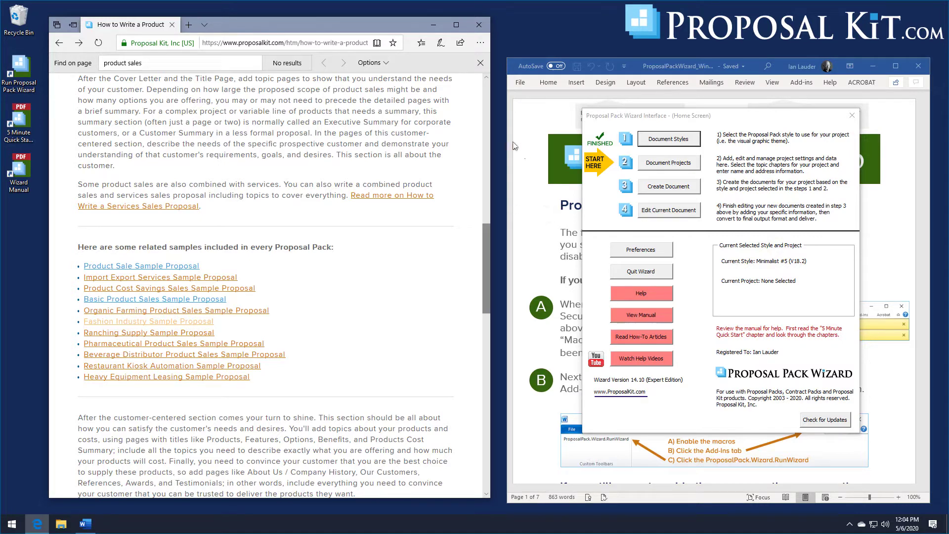
pyautogui.click(433, 25)
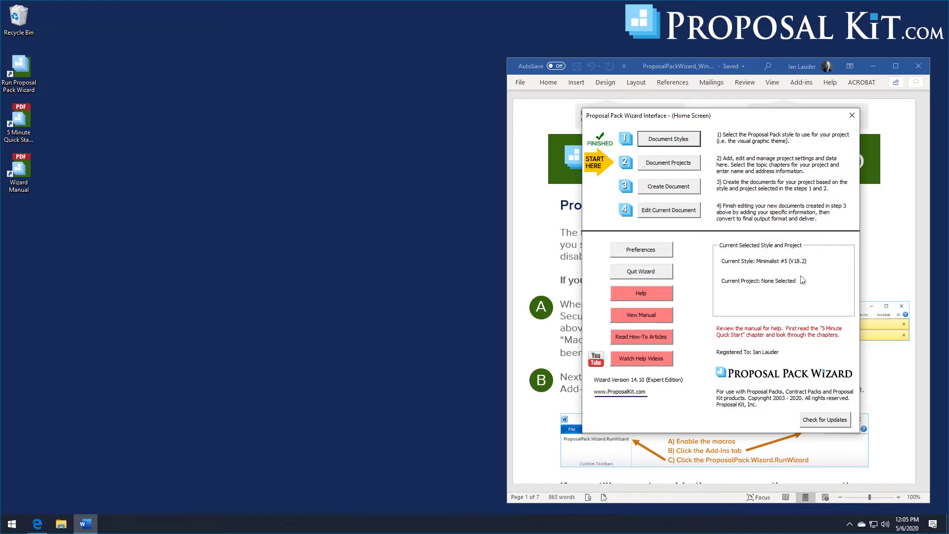
# Start a new document project and open Pick Documents to choose its templates.
pyautogui.click(665, 166)
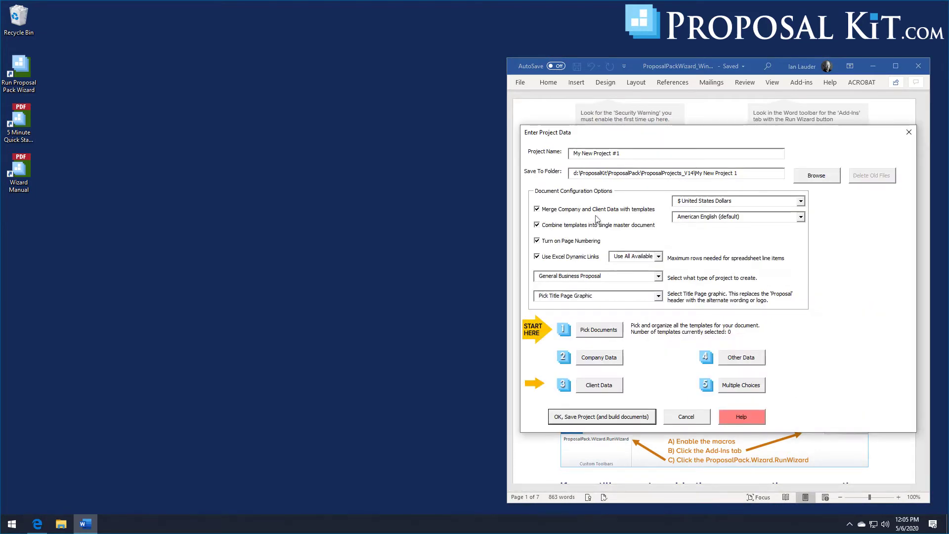
pyautogui.click(599, 332)
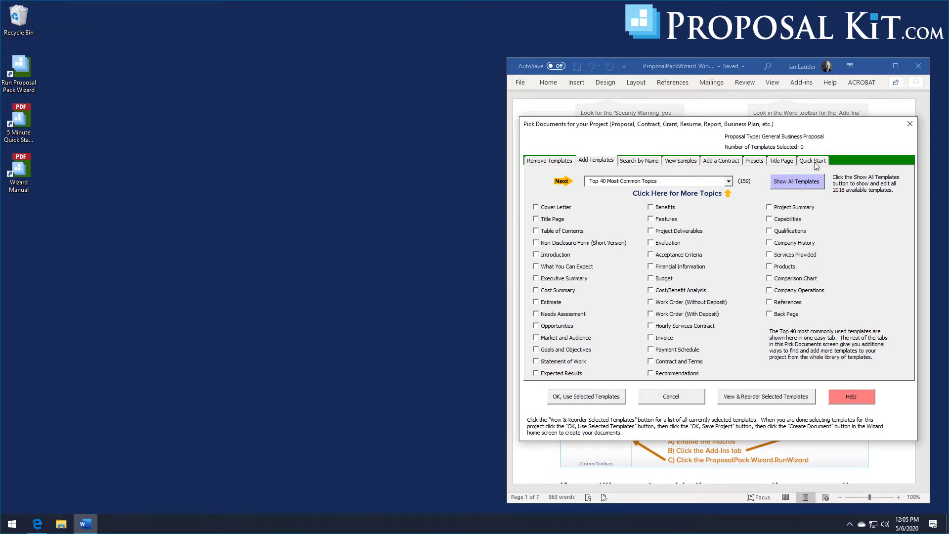
# Import the 13 topics from the Basic Product Sales Proposal quick start list, declining sample content.
pyautogui.click(816, 166)
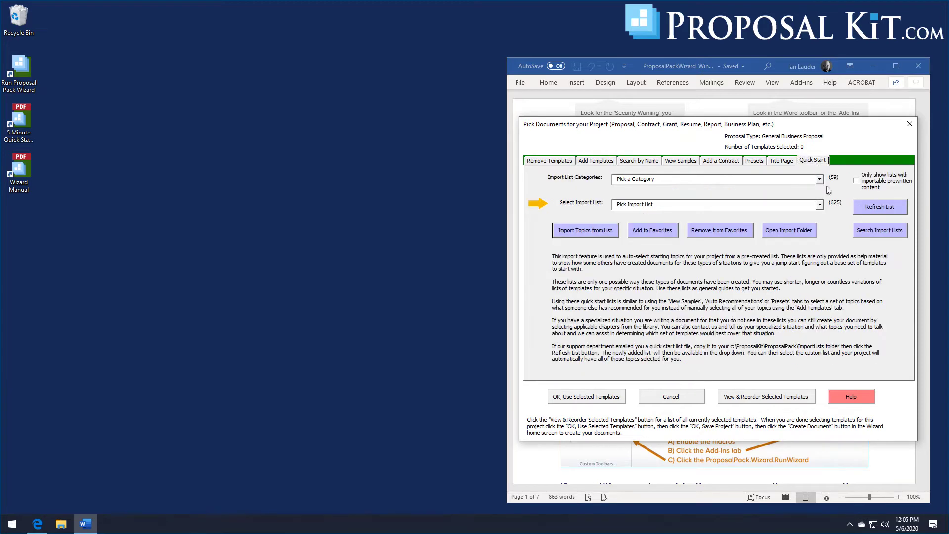
pyautogui.click(819, 205)
pyautogui.moveTo(820, 222)
pyautogui.mouseDown()
pyautogui.moveTo(826, 291)
pyautogui.moveTo(830, 234)
pyautogui.mouseUp()
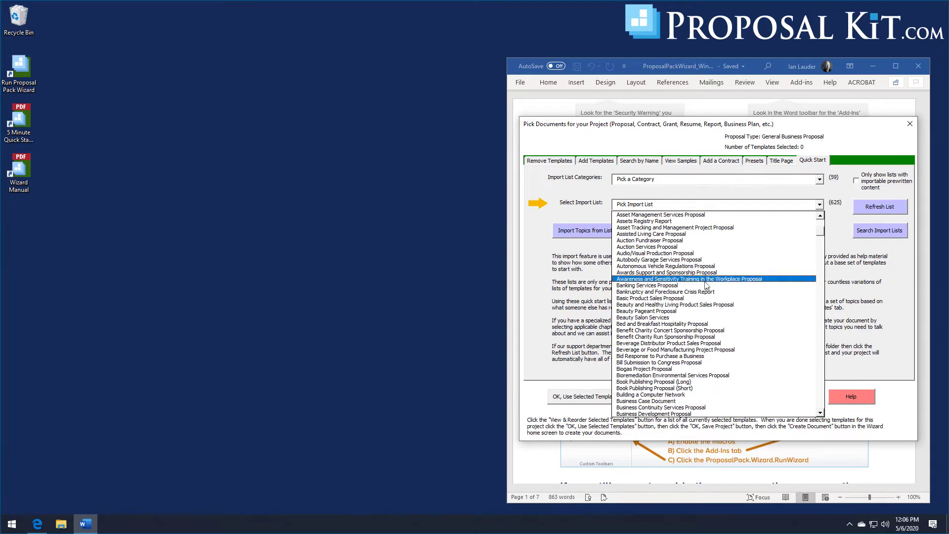
pyautogui.click(645, 299)
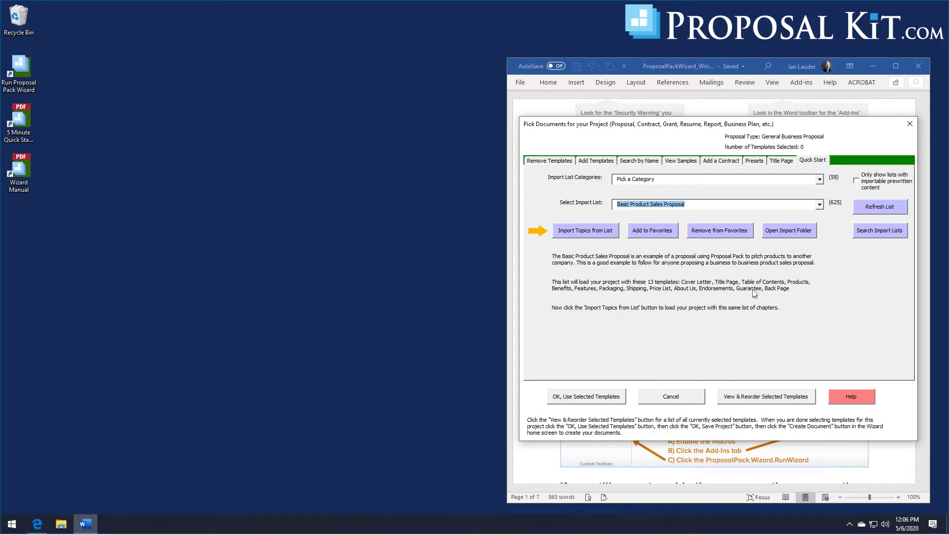
pyautogui.click(573, 231)
pyautogui.click(553, 315)
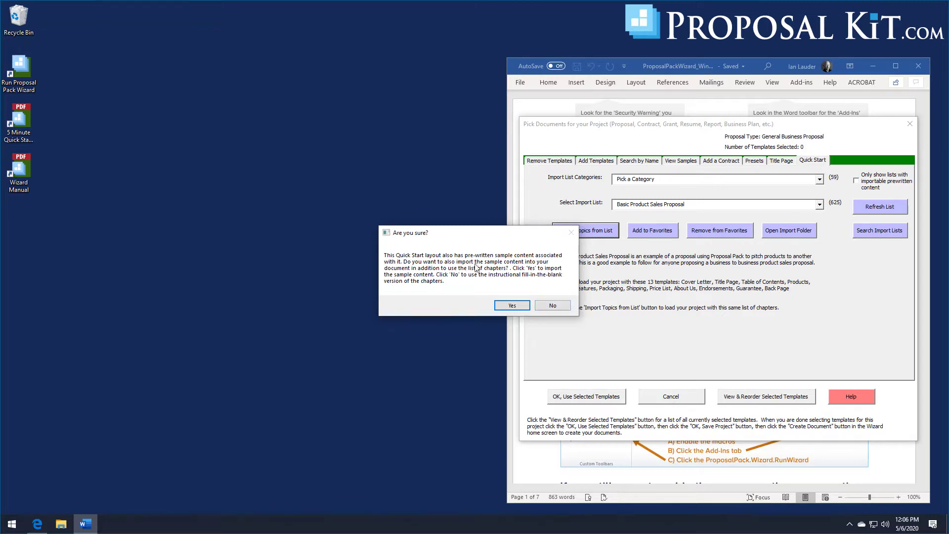
pyautogui.click(547, 306)
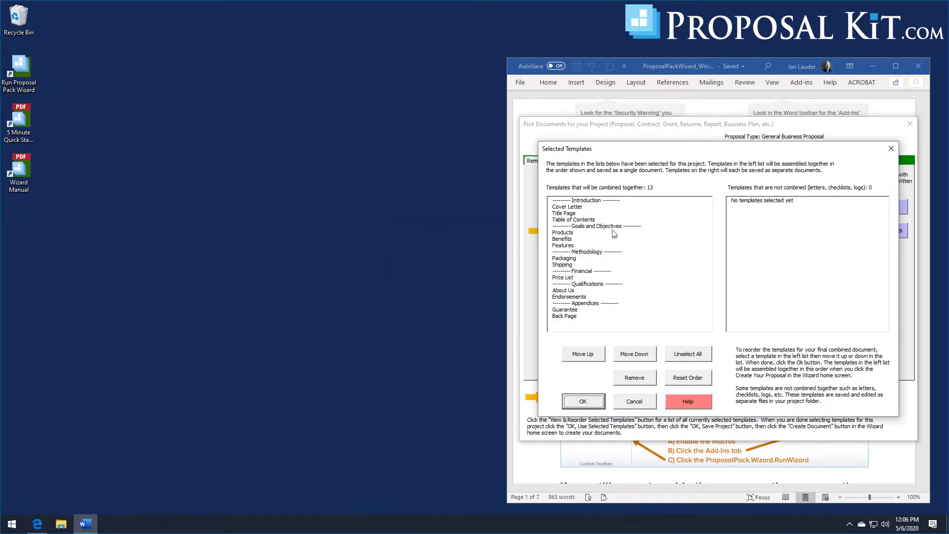
pyautogui.click(584, 401)
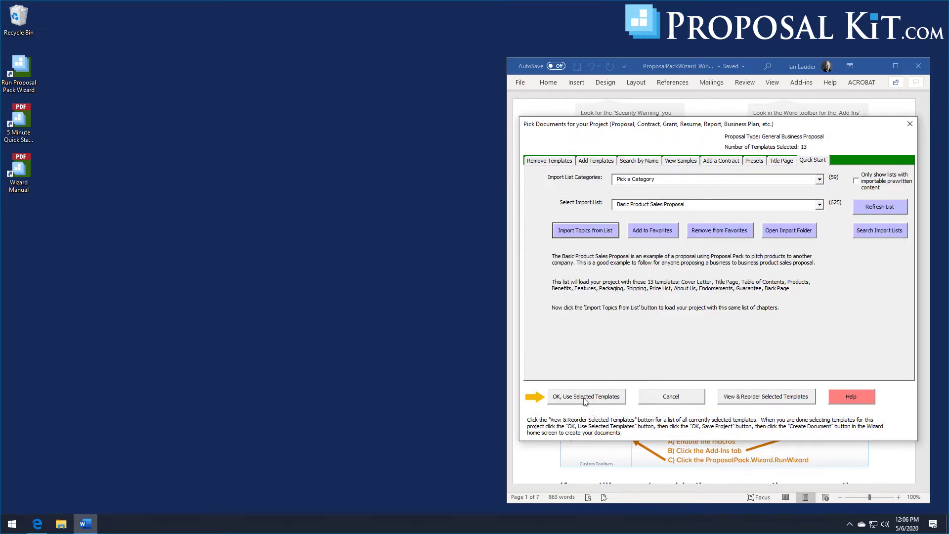
# Use the selected templates with Excel dynamic links off, confirm client and company data, and save.
pyautogui.click(584, 402)
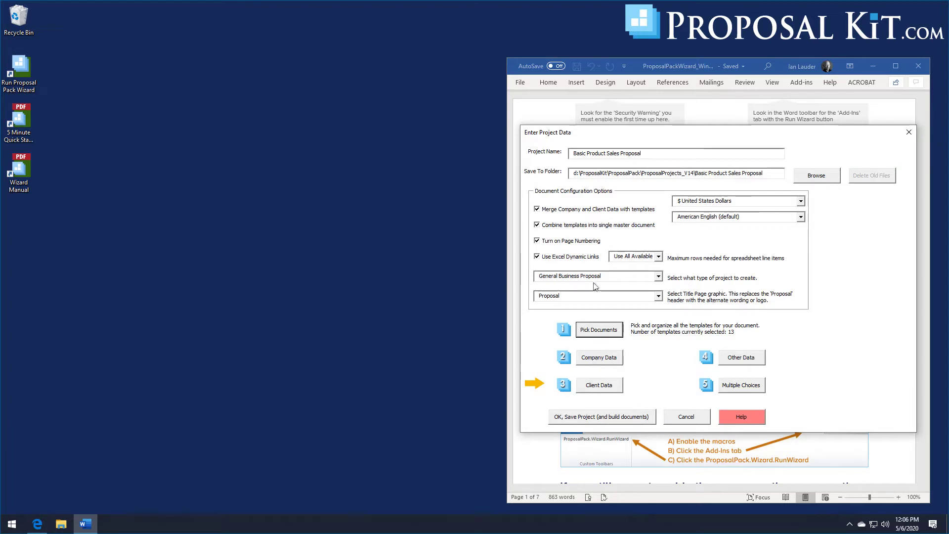
pyautogui.click(575, 258)
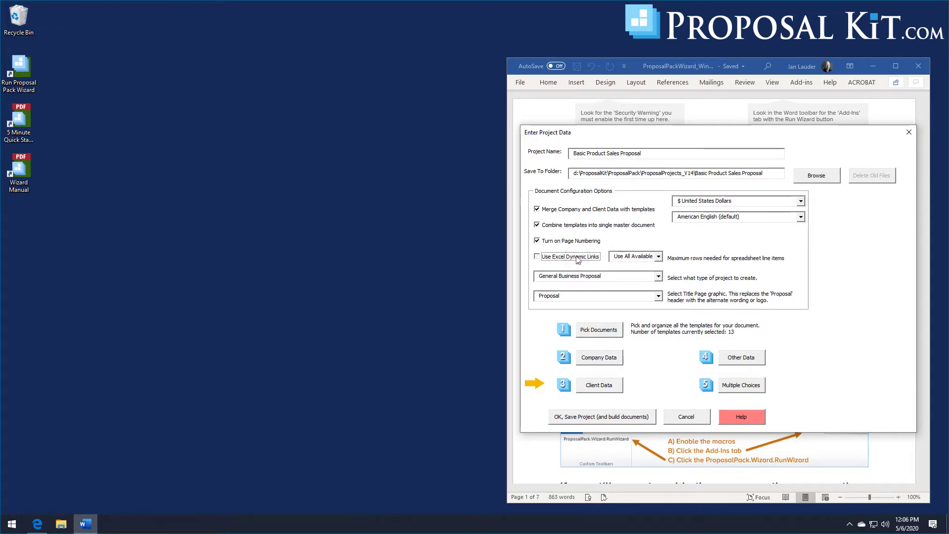
pyautogui.click(597, 387)
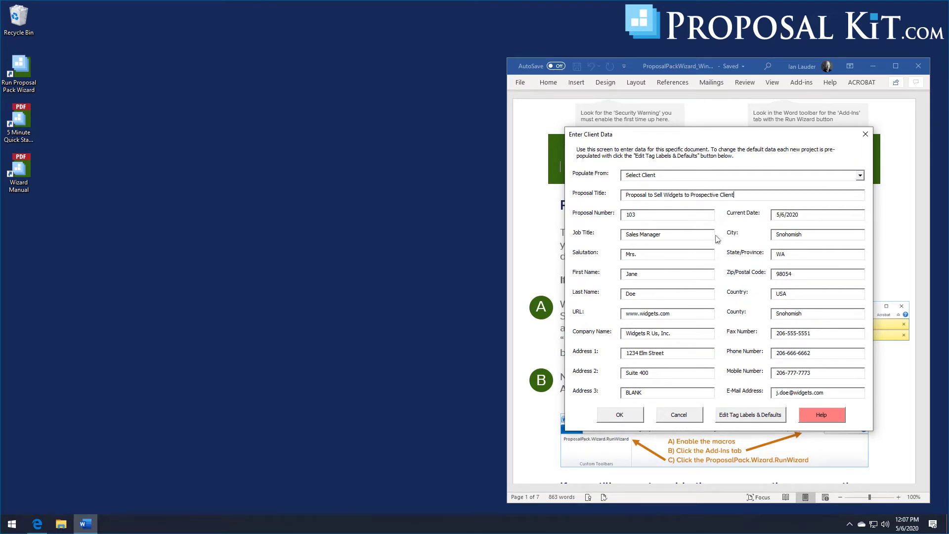
pyautogui.click(626, 420)
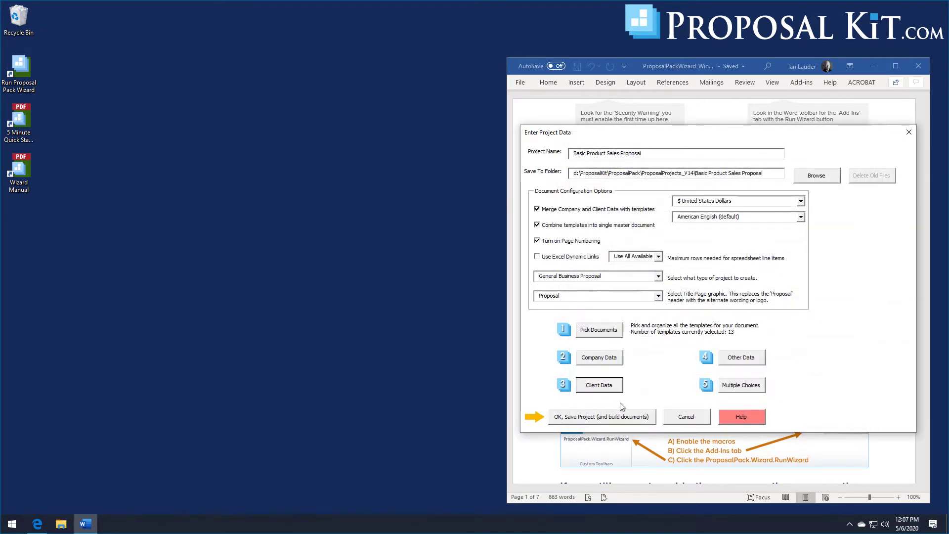
pyautogui.click(600, 358)
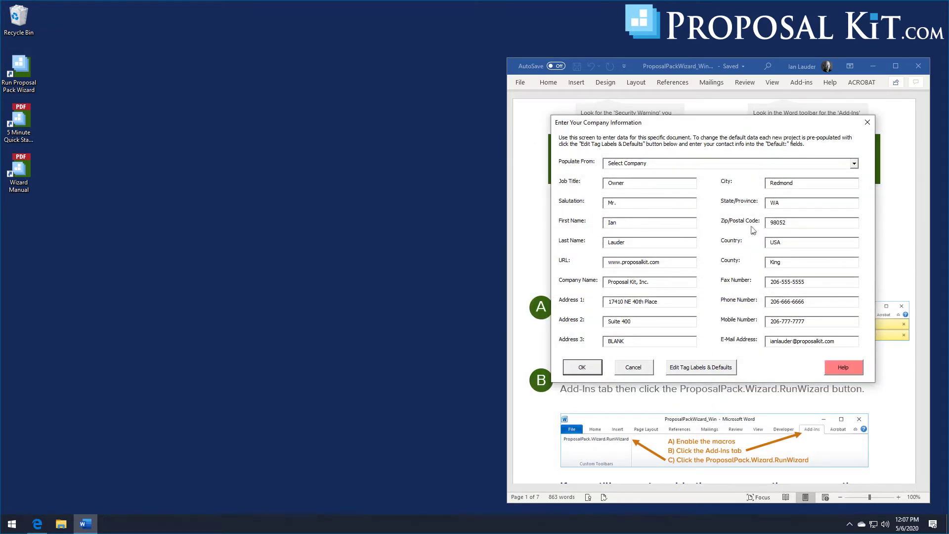
pyautogui.click(582, 368)
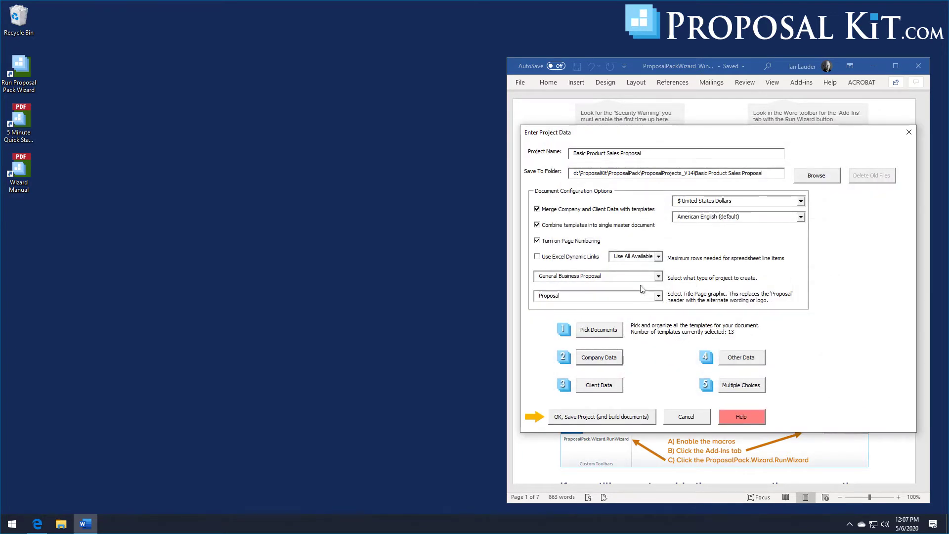
pyautogui.click(572, 418)
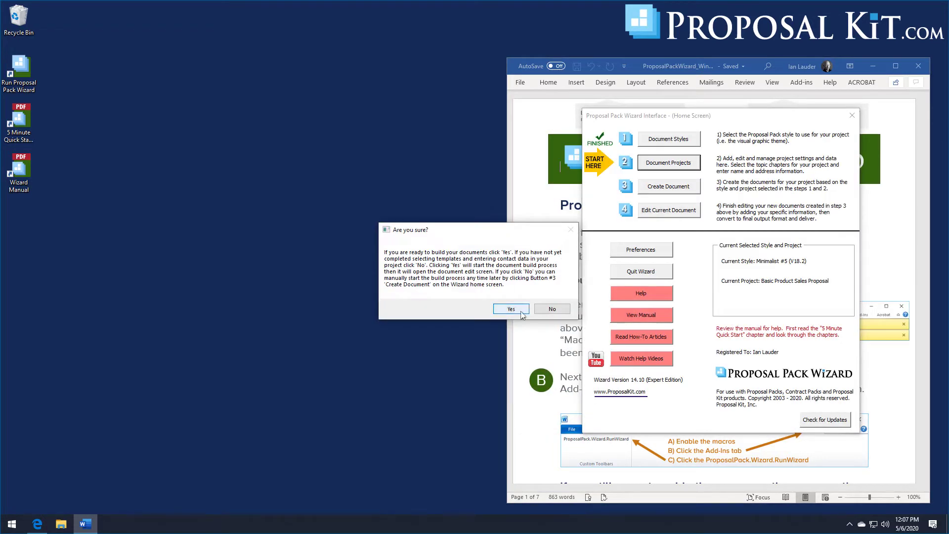
# Build the project documents and open the Combined Project Document in Word.
pyautogui.click(513, 313)
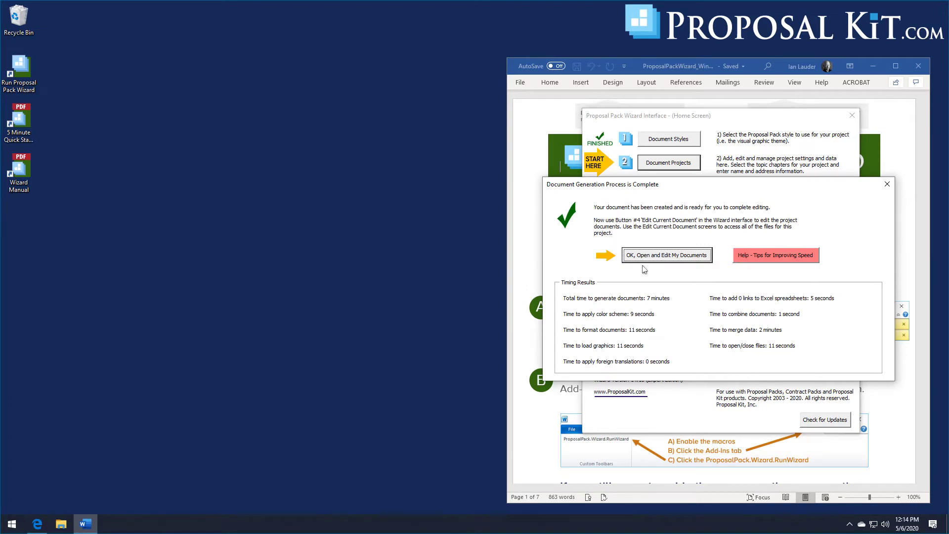
pyautogui.click(645, 258)
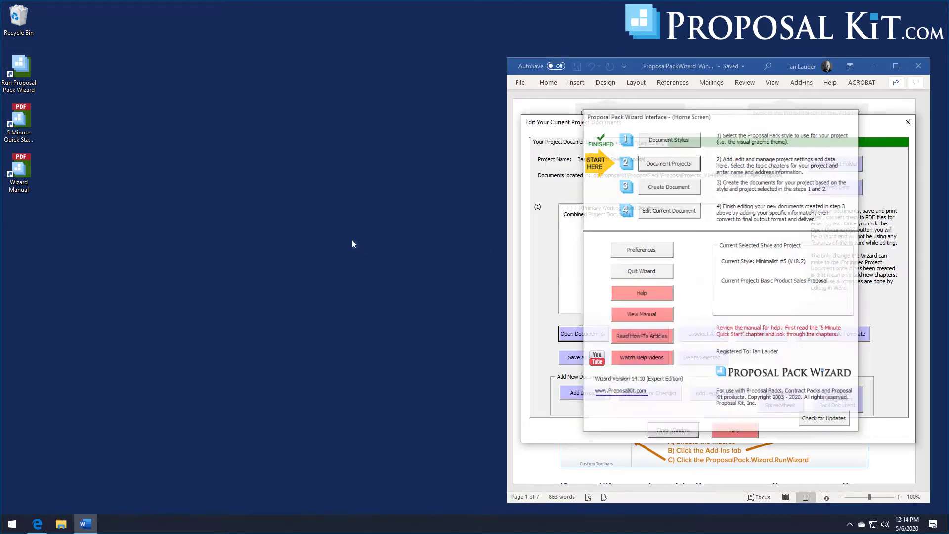
pyautogui.click(590, 218)
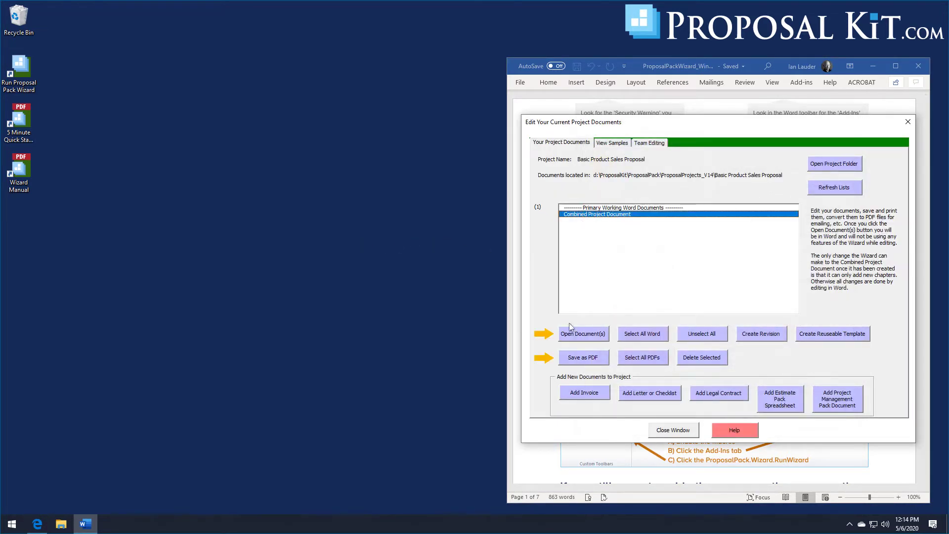
pyautogui.click(578, 335)
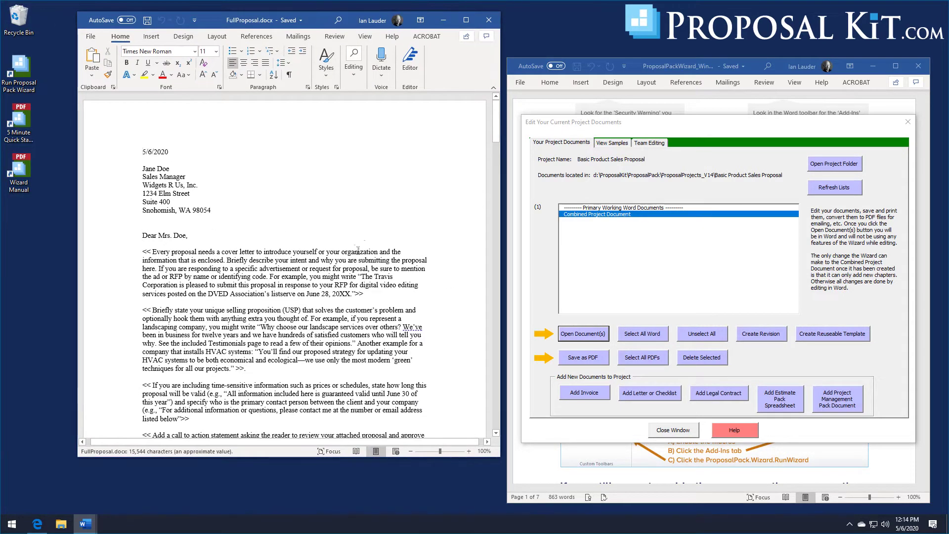
# Scroll through FullProposal.docx to review it, then close Word.
pyautogui.moveTo(496, 127); pyautogui.dragTo(497, 257)
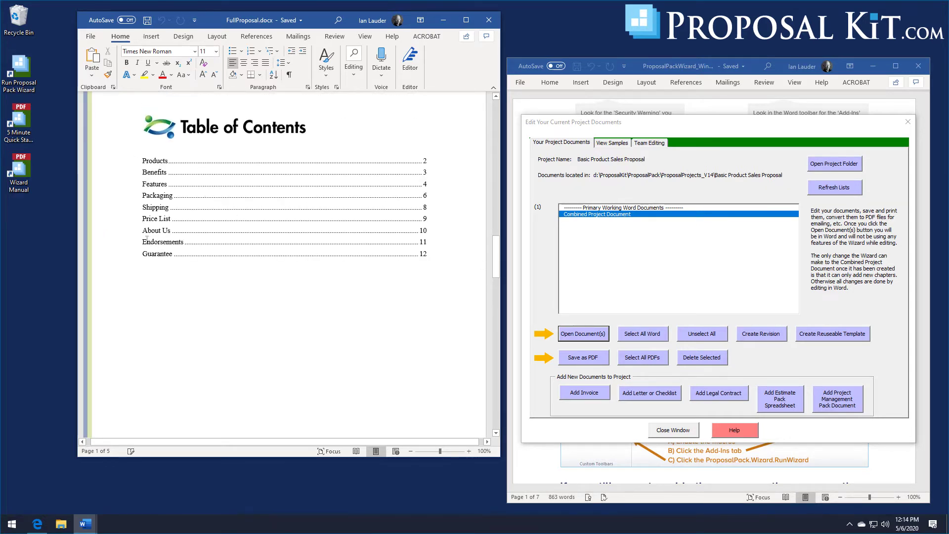
pyautogui.moveTo(496, 256); pyautogui.dragTo(528, 122)
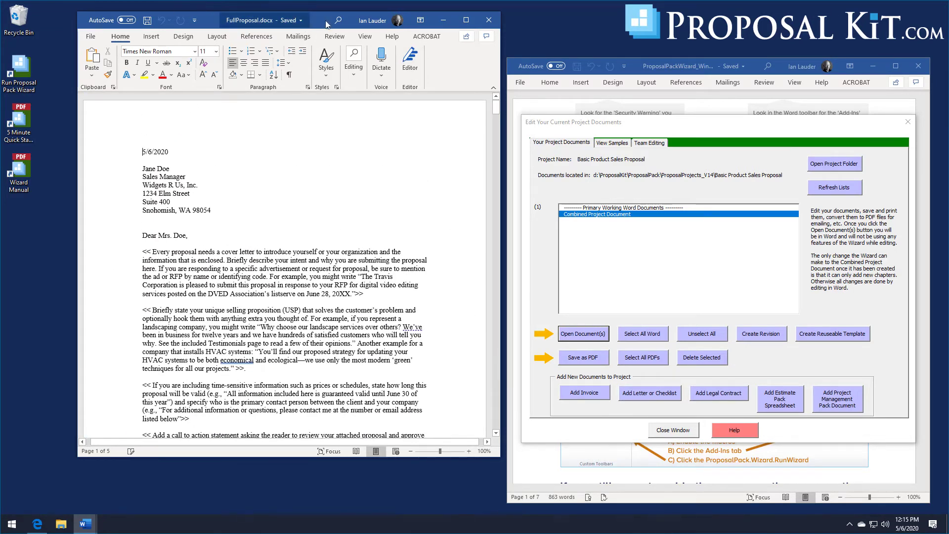
pyautogui.click(488, 20)
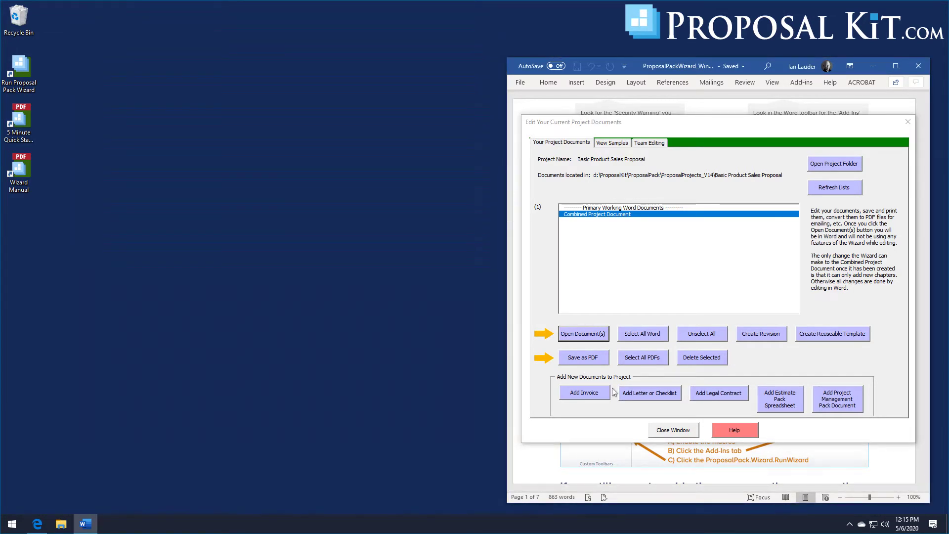
# Close the documents window and change the proposal pack style to Vending #2 (V18.2).
pyautogui.click(668, 430)
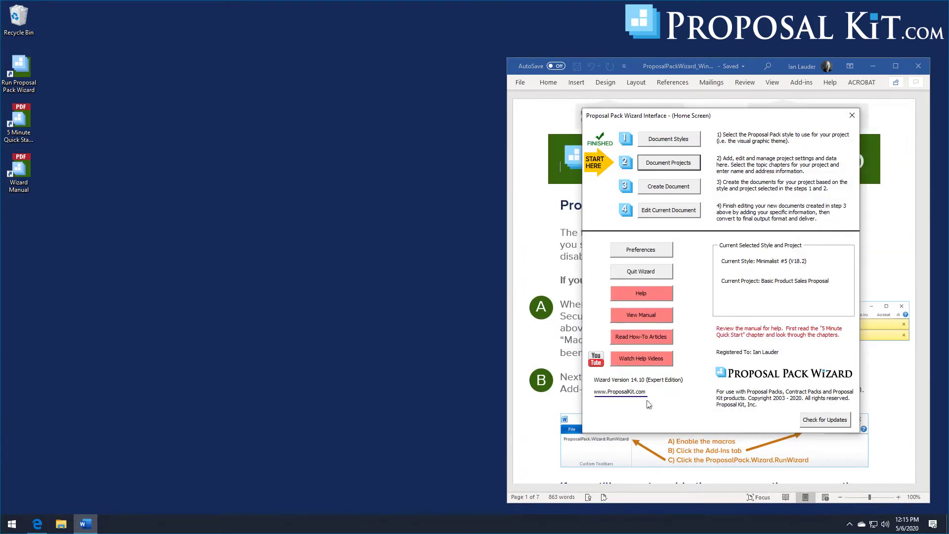
pyautogui.click(683, 143)
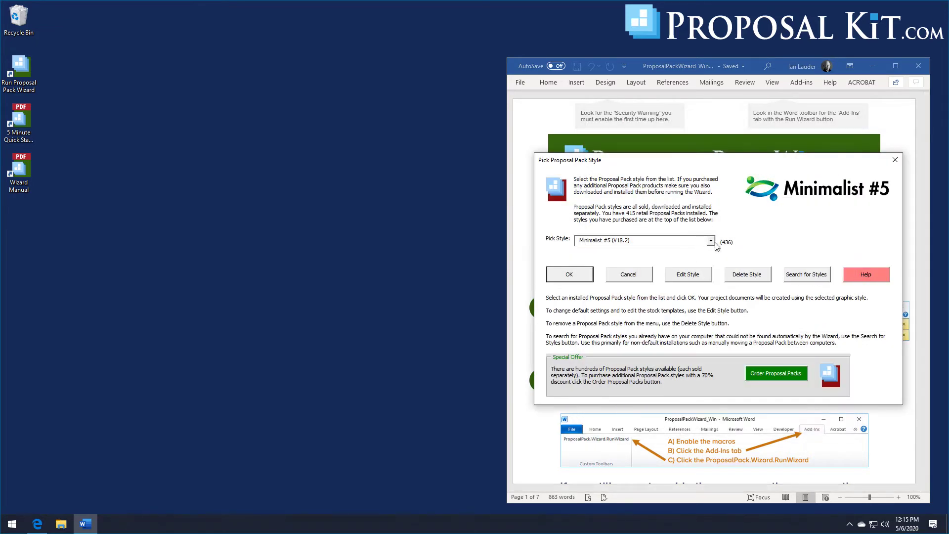
pyautogui.click(711, 240)
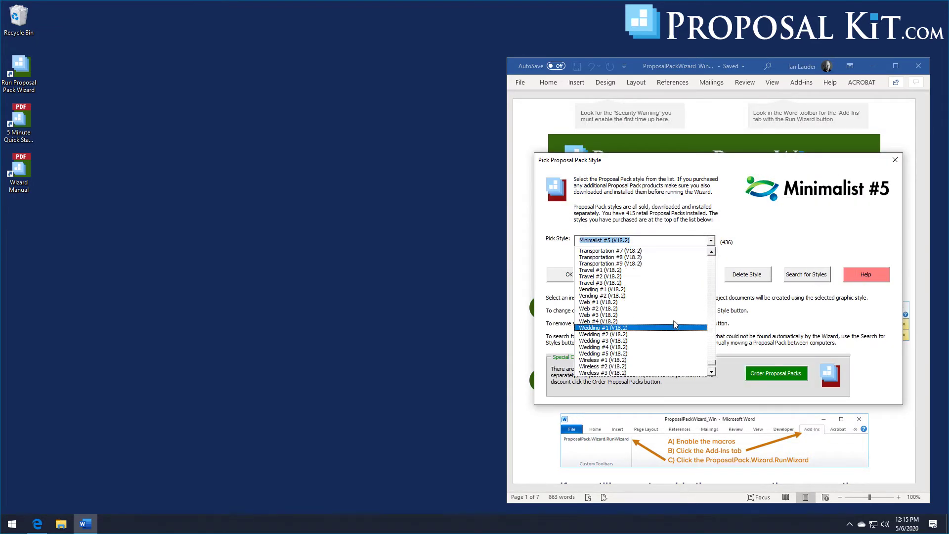
pyautogui.click(635, 296)
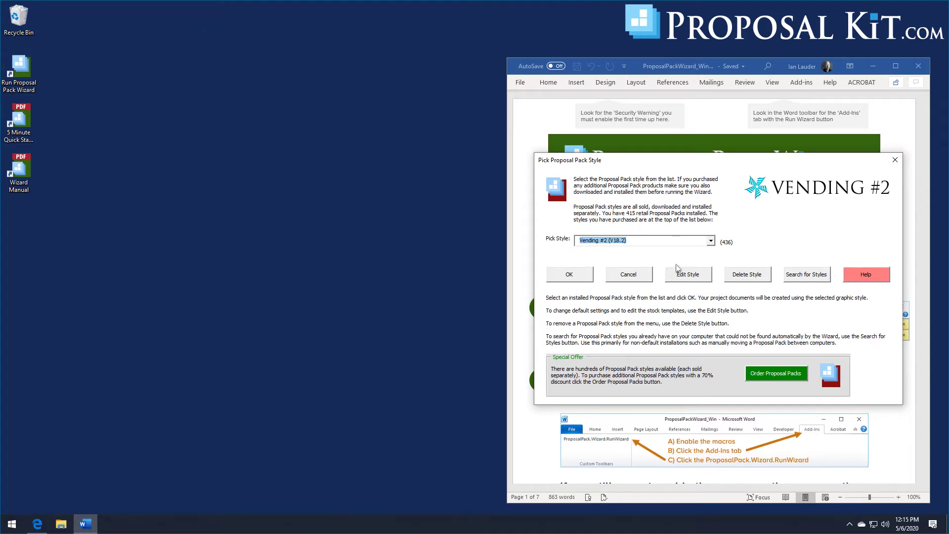
pyautogui.click(569, 276)
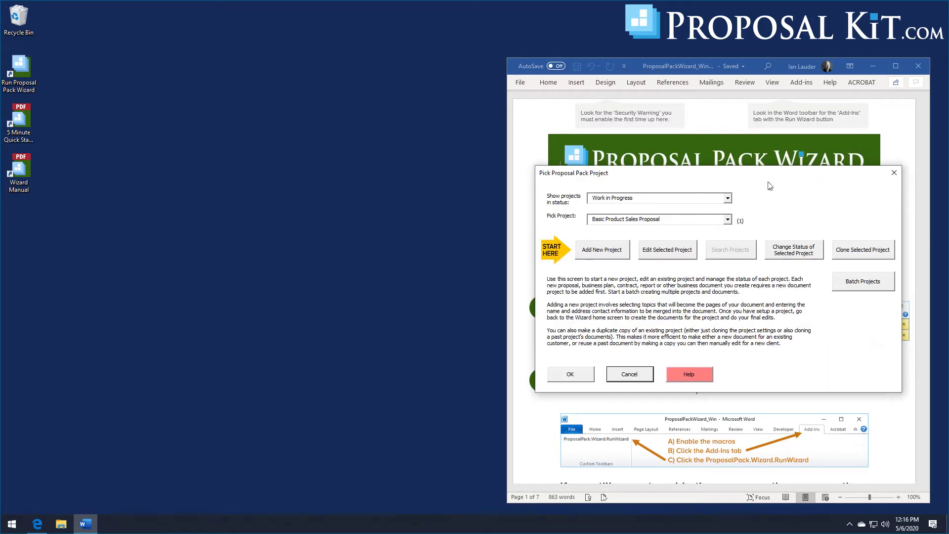
# Add a new project and import content from the Beverage Distributor Product Sales Sample Proposal.
pyautogui.click(603, 251)
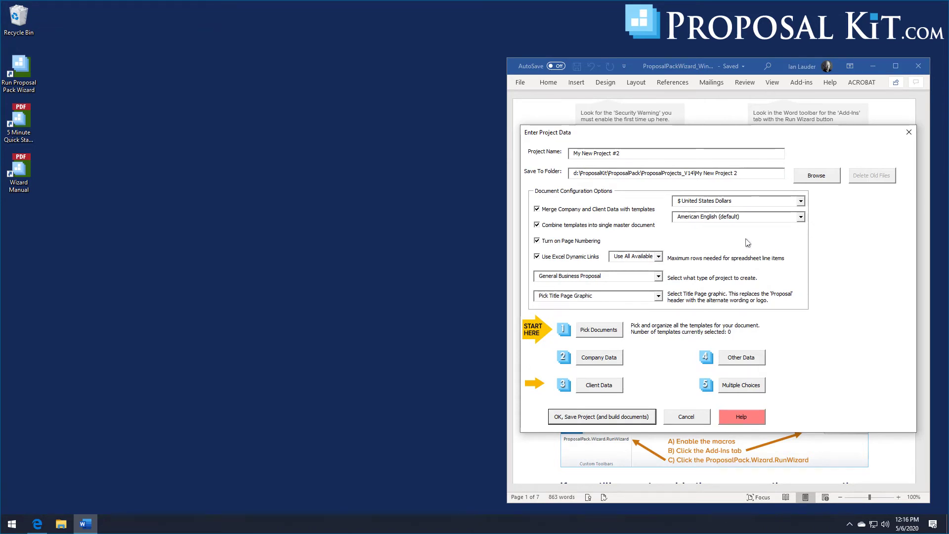
pyautogui.click(611, 331)
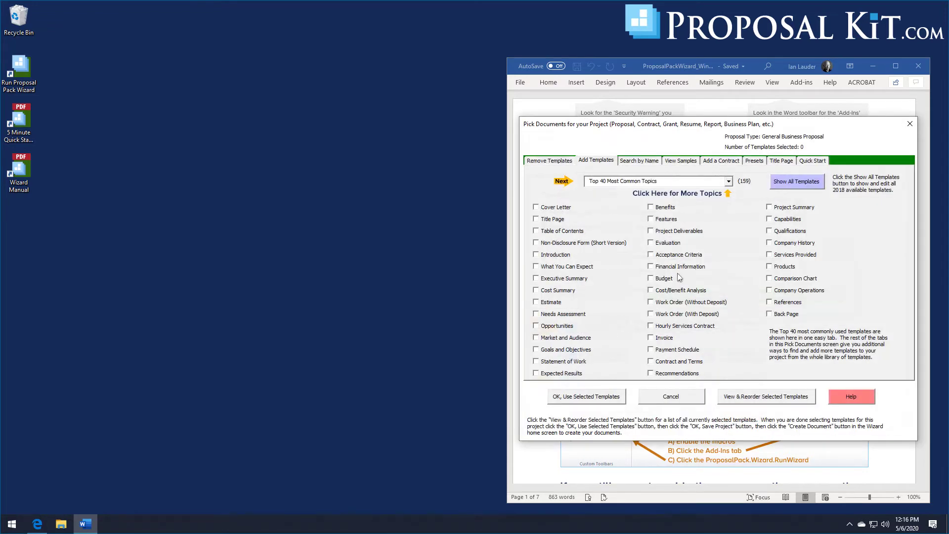
pyautogui.click(682, 161)
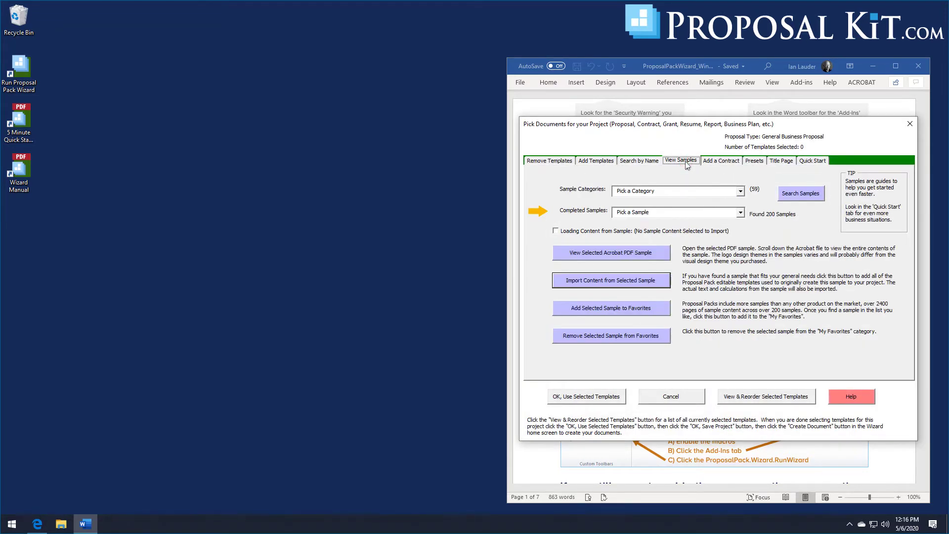
pyautogui.click(740, 214)
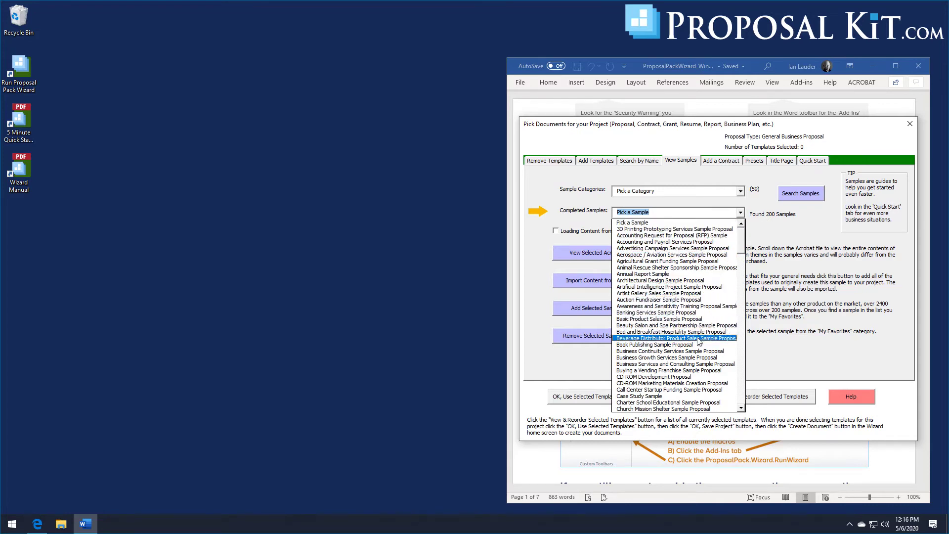
pyautogui.click(669, 339)
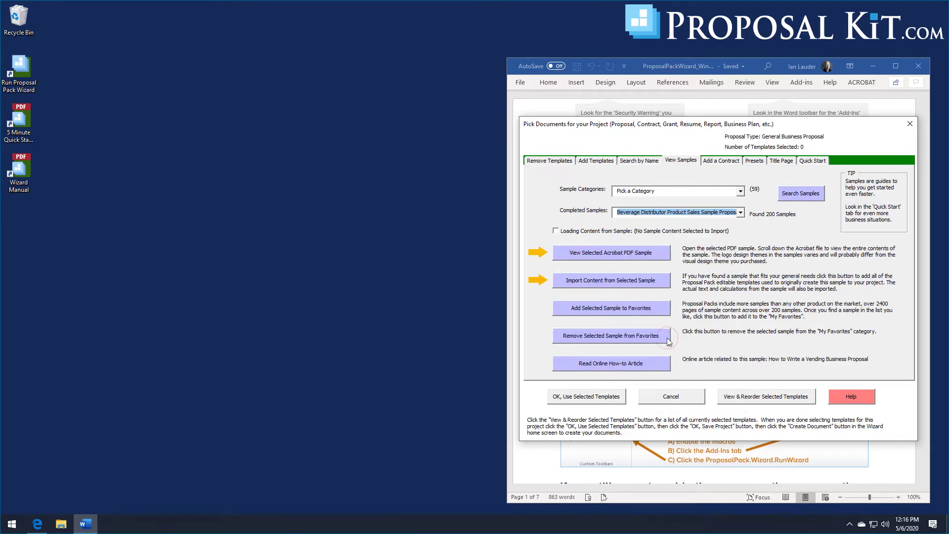
pyautogui.click(618, 284)
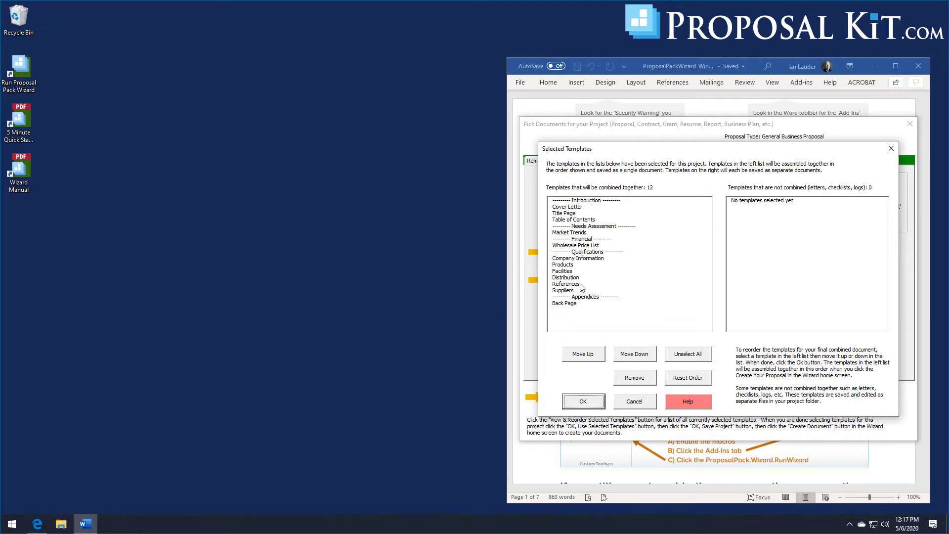
# Accept the 12 imported templates, dismiss the My Favorites message, and show the topic checklist.
pyautogui.click(583, 402)
pyautogui.click(554, 298)
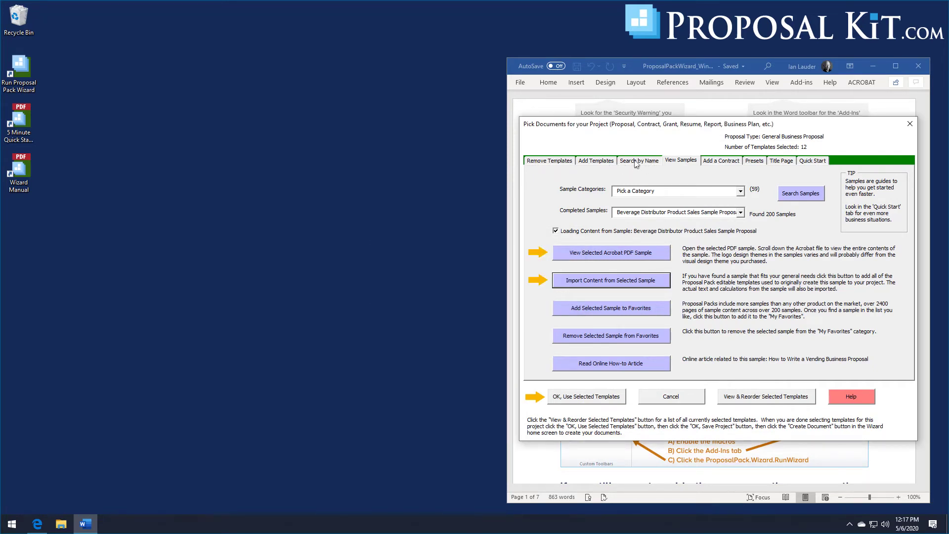
pyautogui.click(636, 164)
pyautogui.click(602, 164)
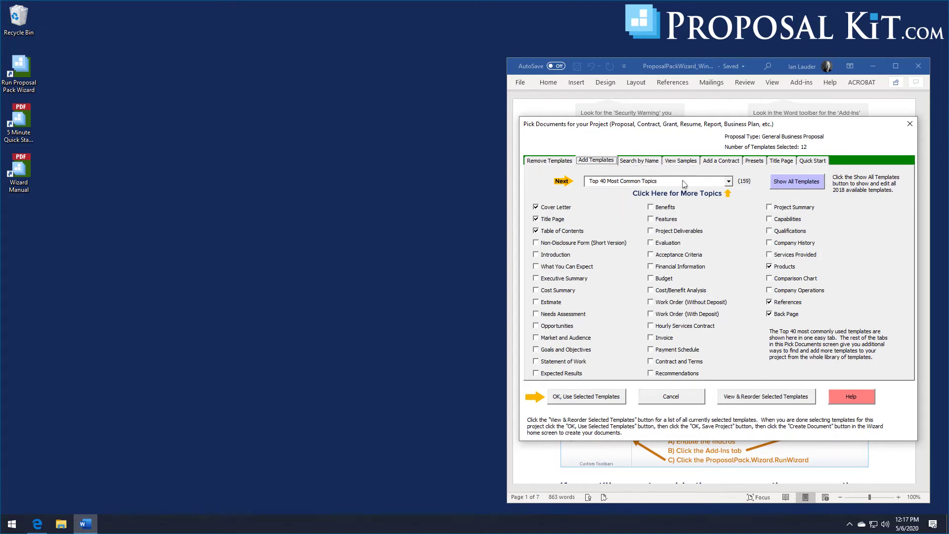
# Browse the Food/Beverage/Grocery topics, then display the Product Sales topic page.
pyautogui.click(729, 181)
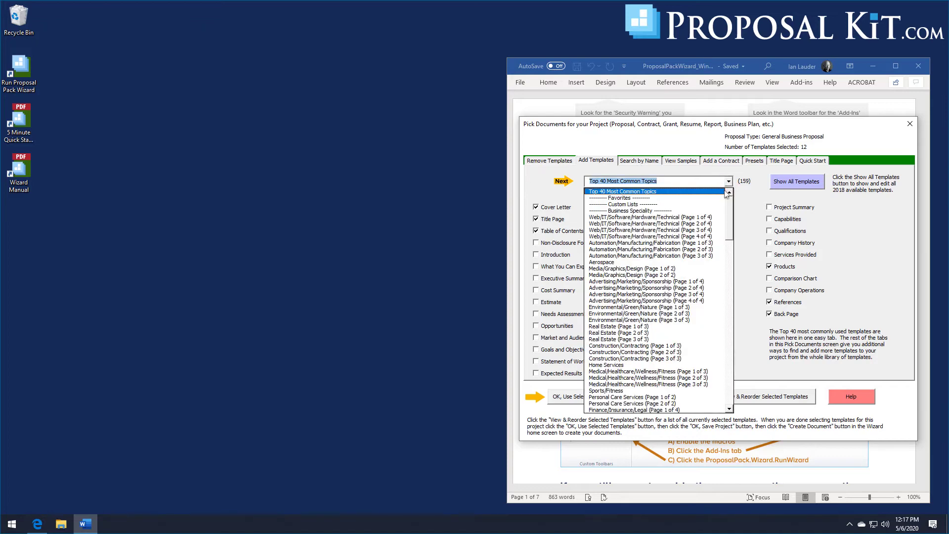
pyautogui.moveTo(730, 211); pyautogui.dragTo(727, 236)
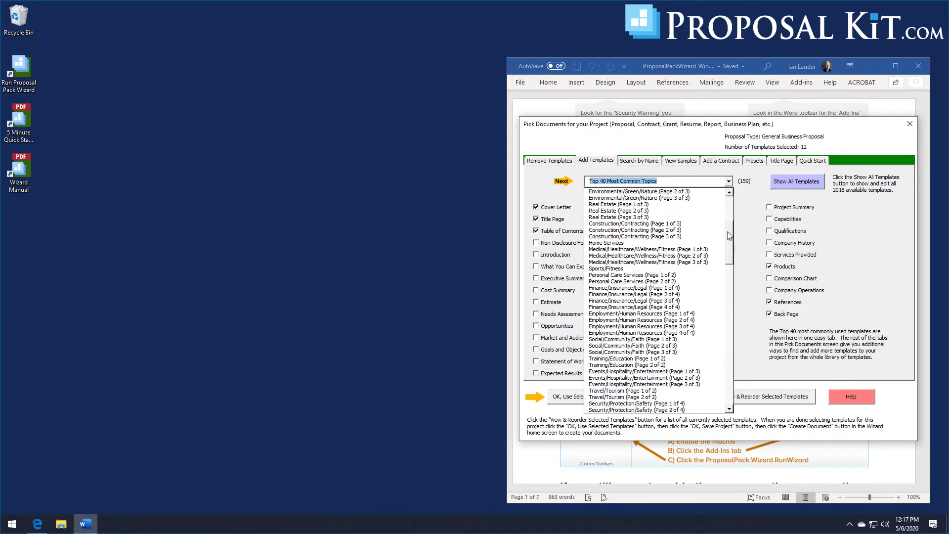
pyautogui.moveTo(727, 238); pyautogui.dragTo(726, 274)
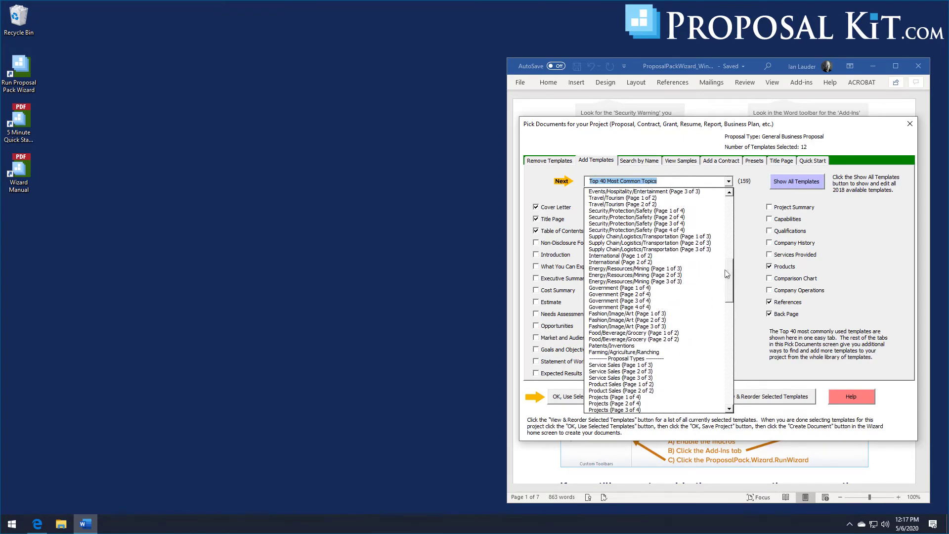
pyautogui.click(636, 332)
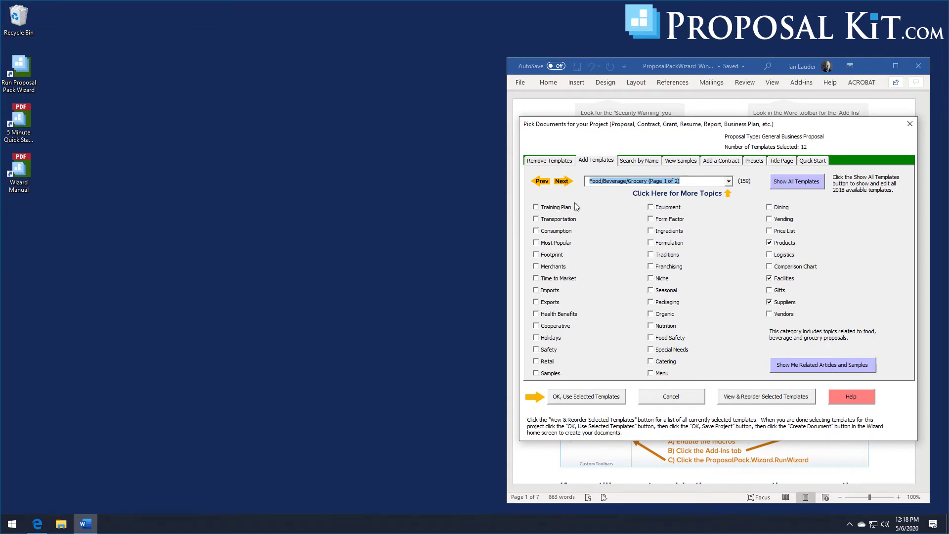
pyautogui.click(561, 181)
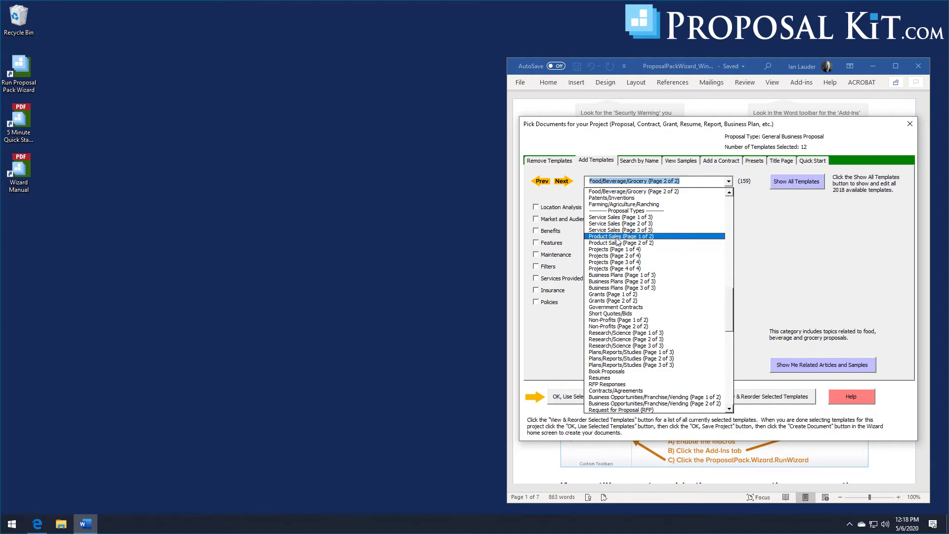
pyautogui.click(612, 236)
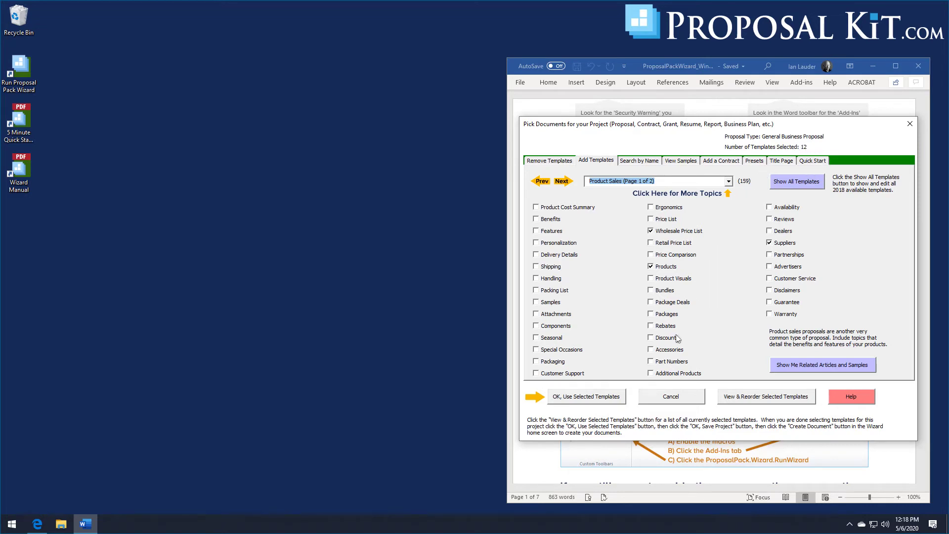
# Keep the 12 templates, confirm company data, and retitle the proposal 'Proposal to Sell Beverage Products'.
pyautogui.click(580, 398)
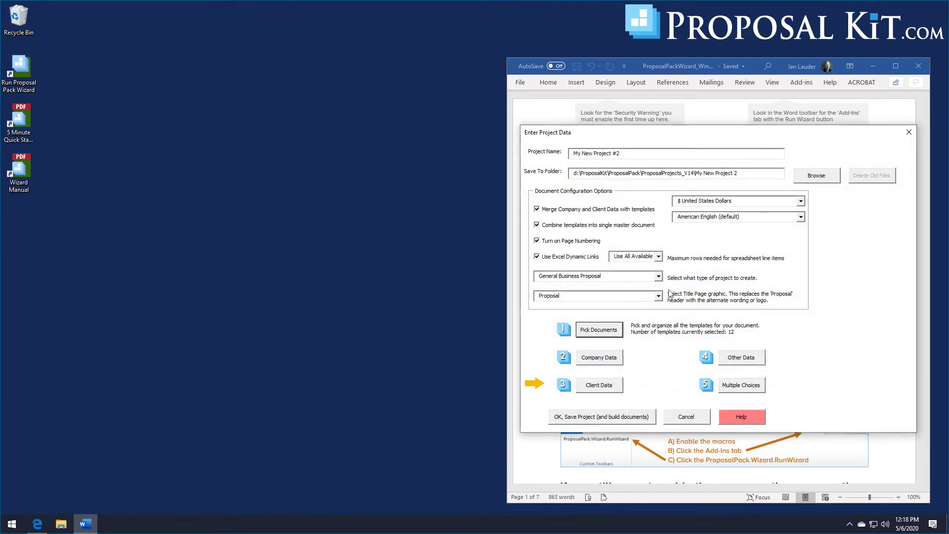
pyautogui.click(601, 360)
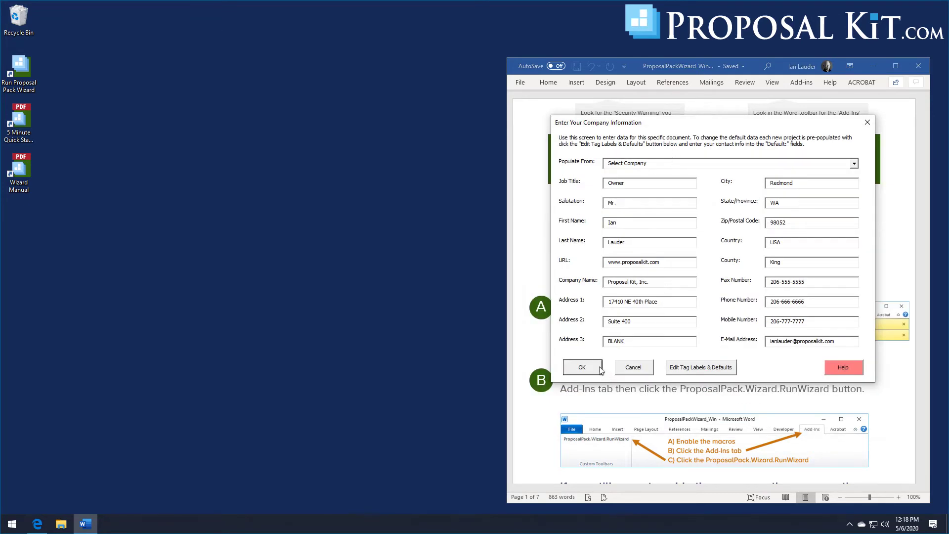
pyautogui.click(598, 368)
pyautogui.click(602, 385)
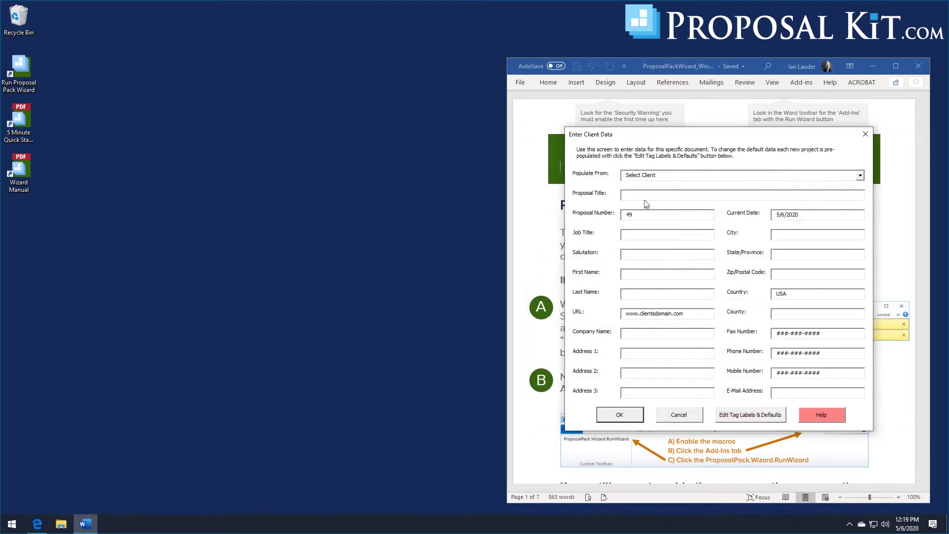
pyautogui.moveTo(664, 194); pyautogui.dragTo(727, 192)
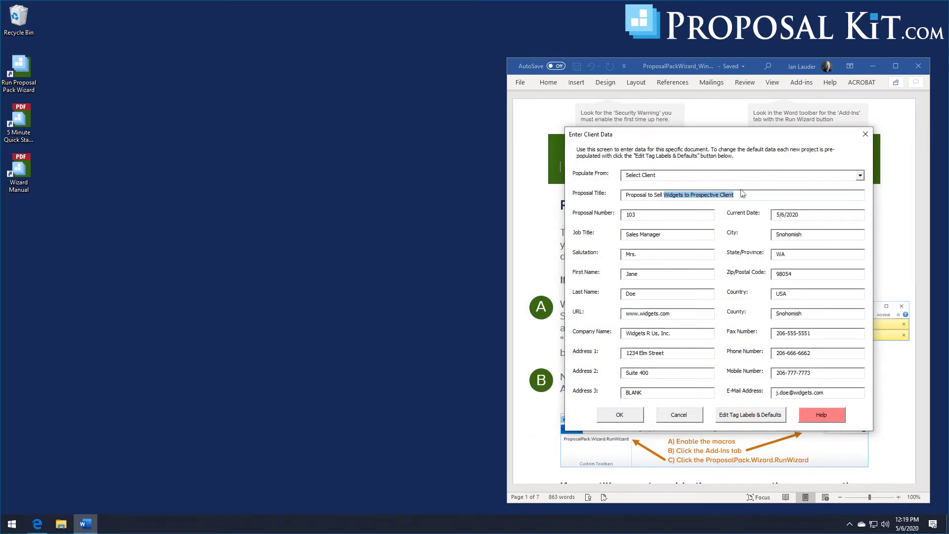
pyautogui.write('Bevera')
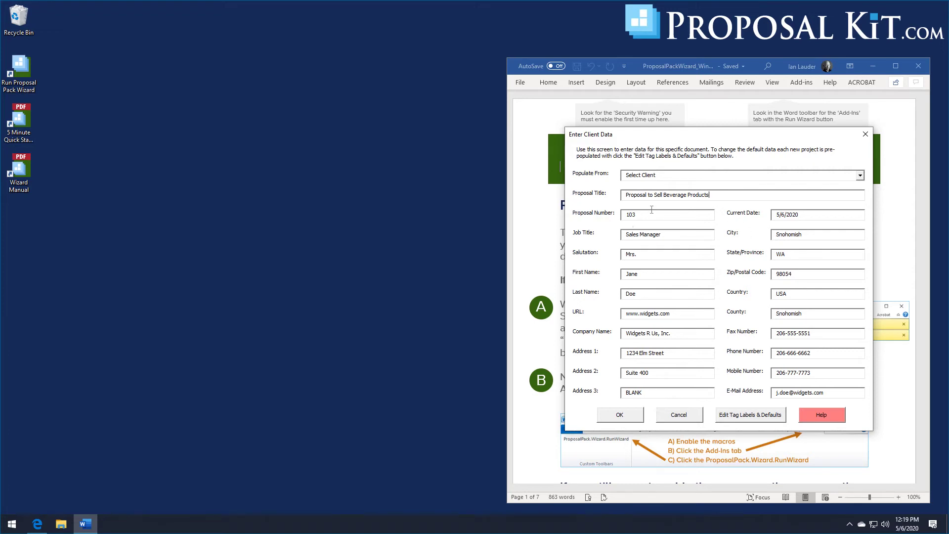
pyautogui.click(618, 414)
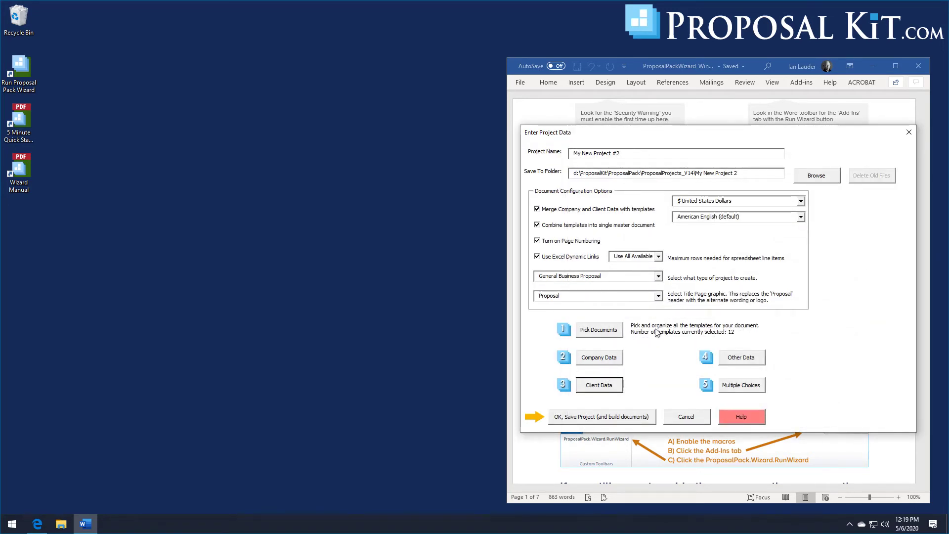
# Save the project and build the Vending #2 proposal documents from its 12 templates.
pyautogui.click(602, 418)
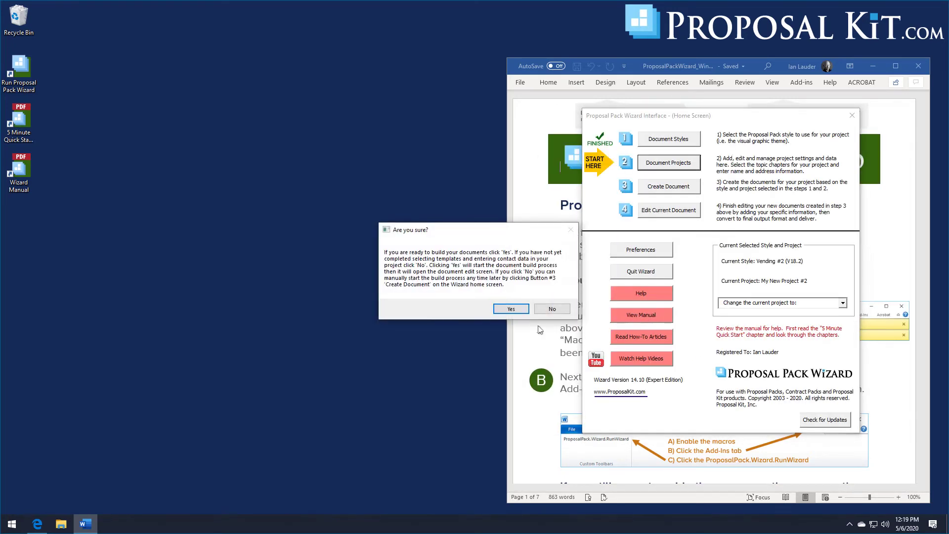
pyautogui.click(511, 308)
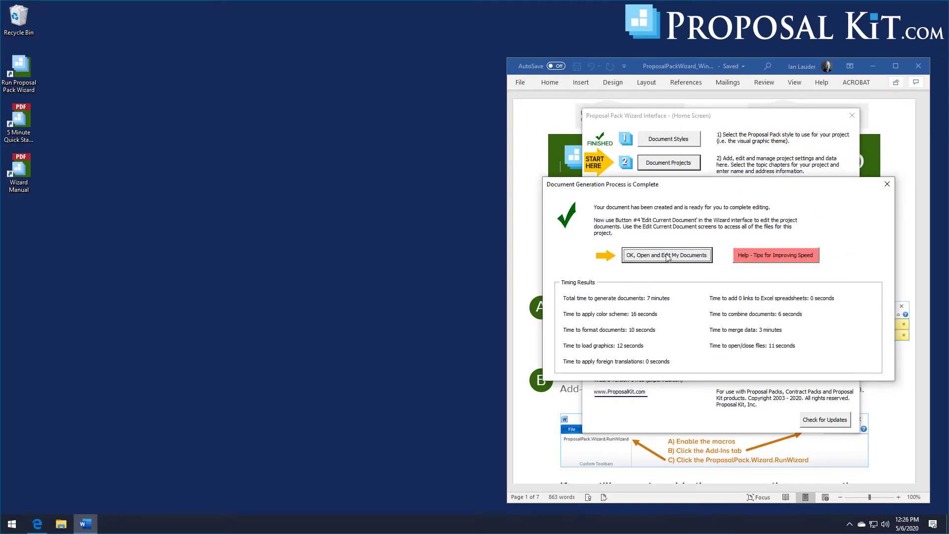
# Dismiss the completion summary and open the Combined Project Document in Word.
pyautogui.click(667, 255)
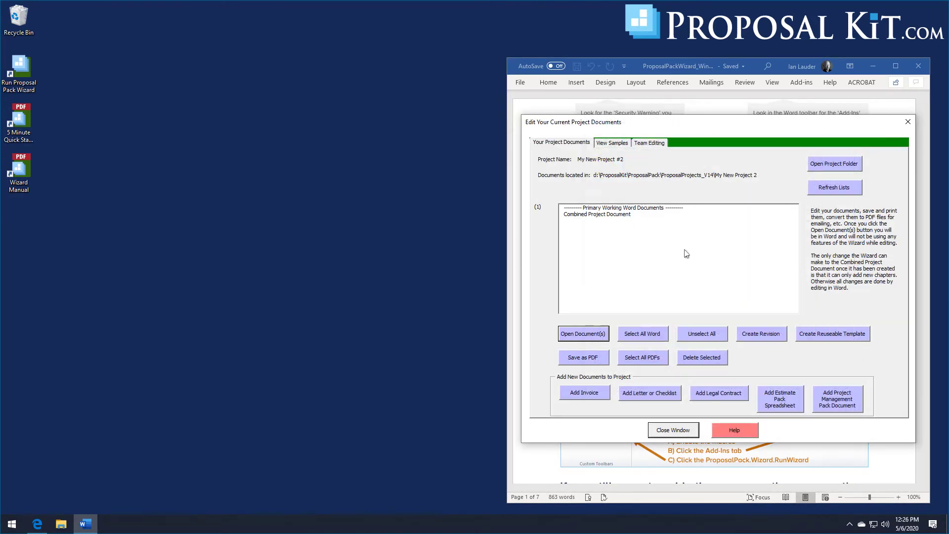
pyautogui.click(599, 215)
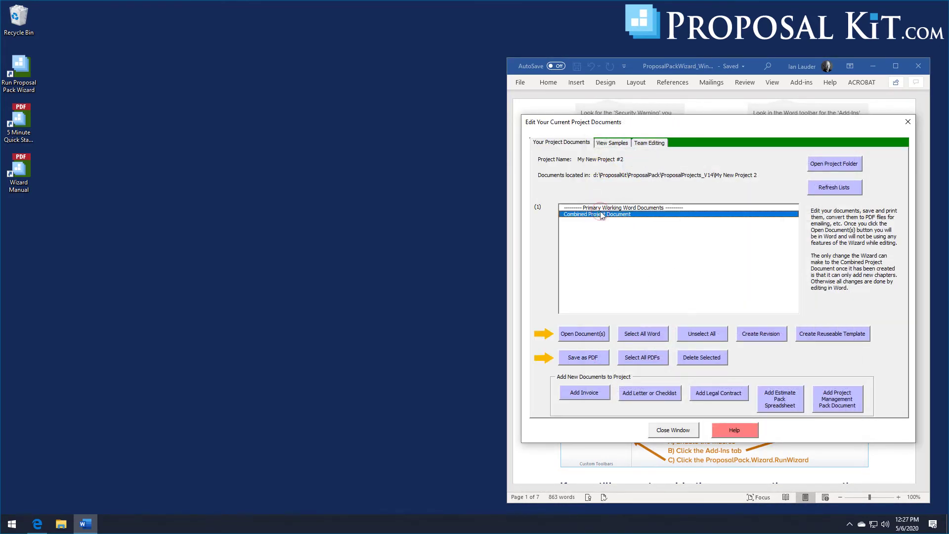
pyautogui.click(587, 337)
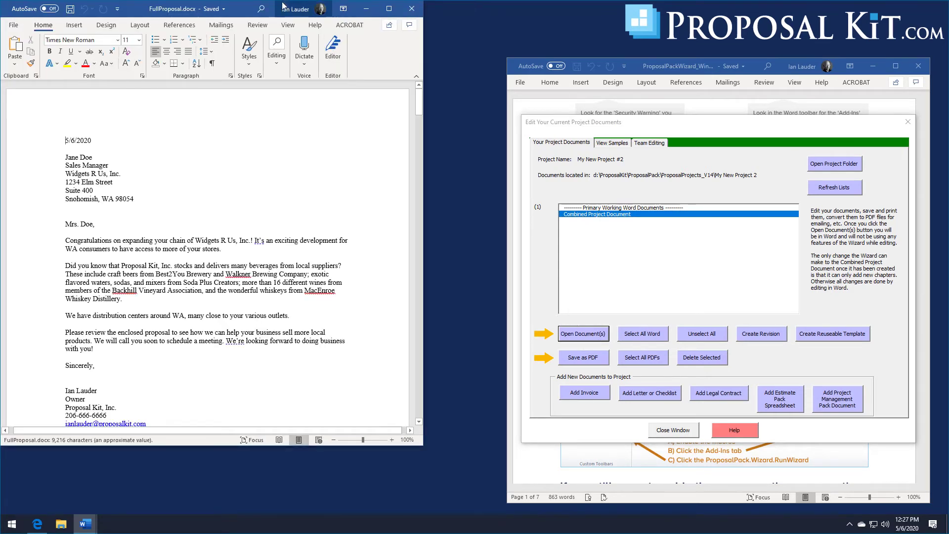
# Scroll FullProposal.docx from the Table of Contents to the back cover with the company address.
pyautogui.moveTo(241, 12); pyautogui.dragTo(291, 21)
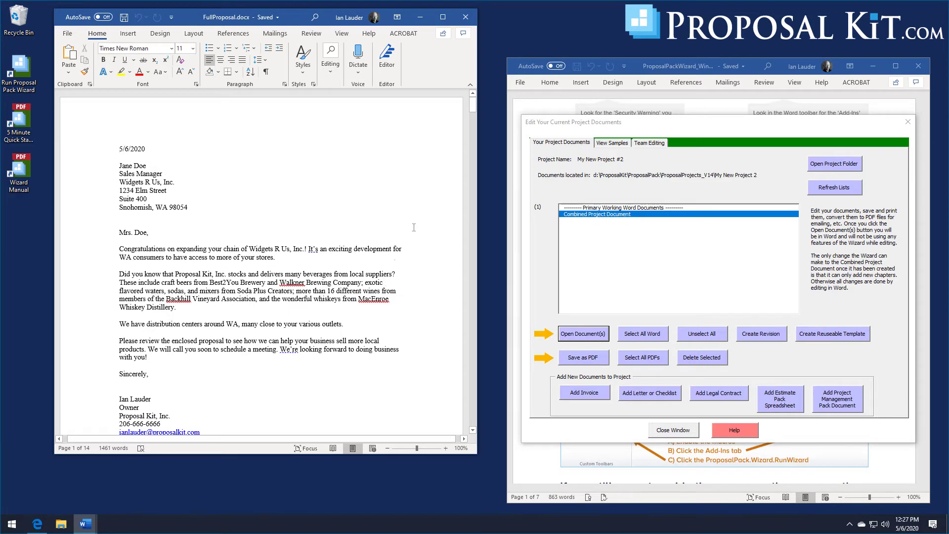
pyautogui.moveTo(473, 105); pyautogui.dragTo(479, 128)
pyautogui.scroll(-5, 339, 213)
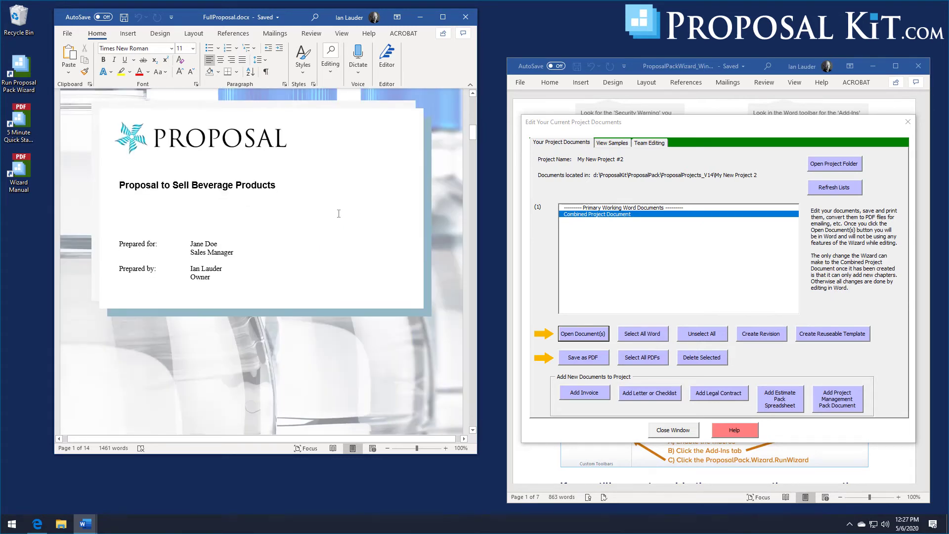
pyautogui.scroll(-15, 338, 214)
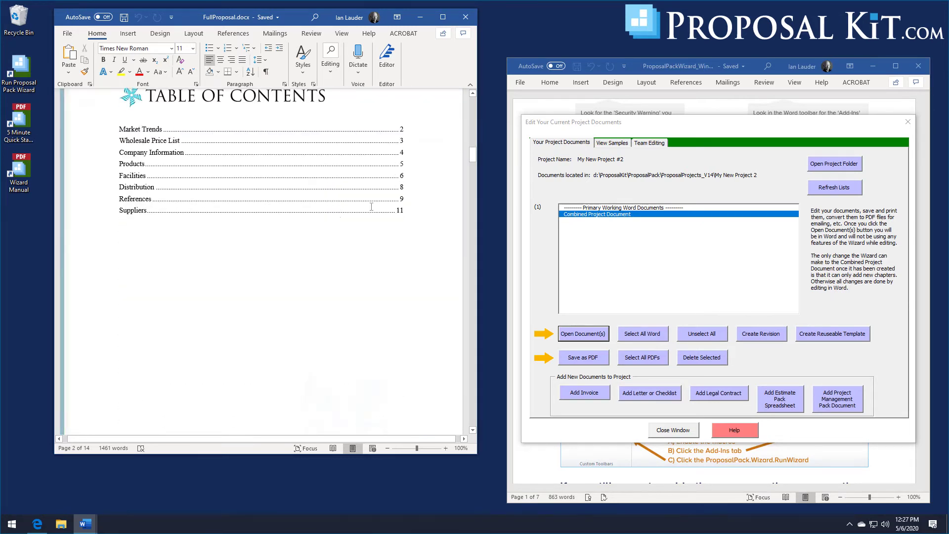
pyautogui.moveTo(473, 160); pyautogui.dragTo(483, 410)
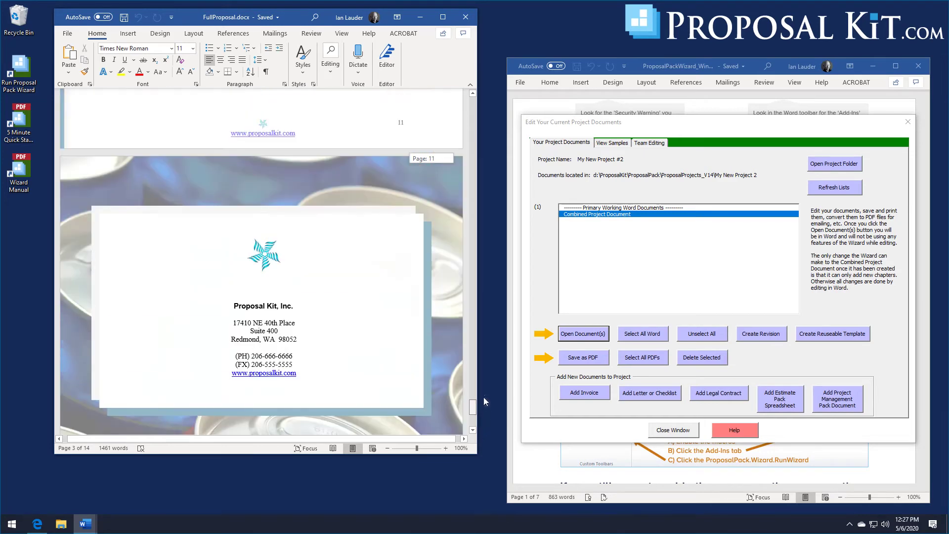
# Close the vending proposal, make Healthcare #5 the current style, and bring up the project picker.
pyautogui.click(465, 18)
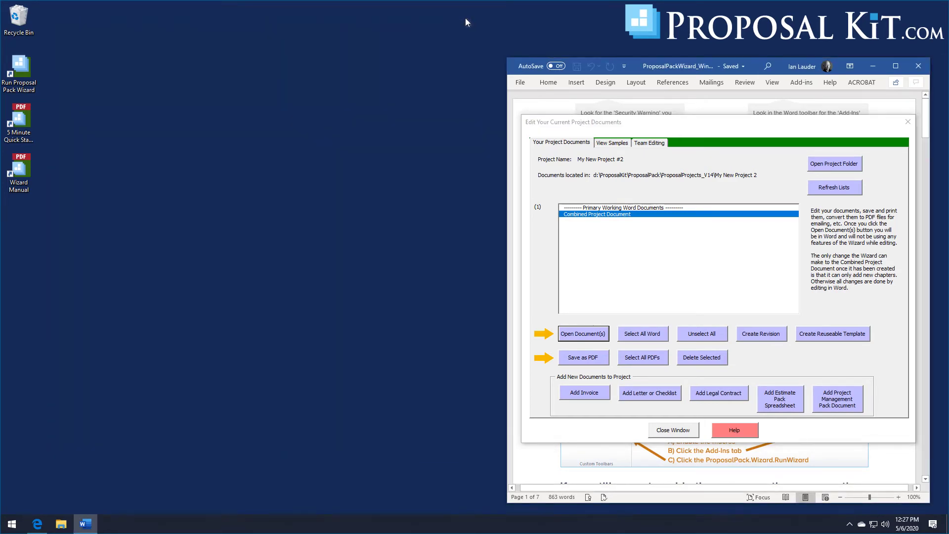
pyautogui.click(672, 430)
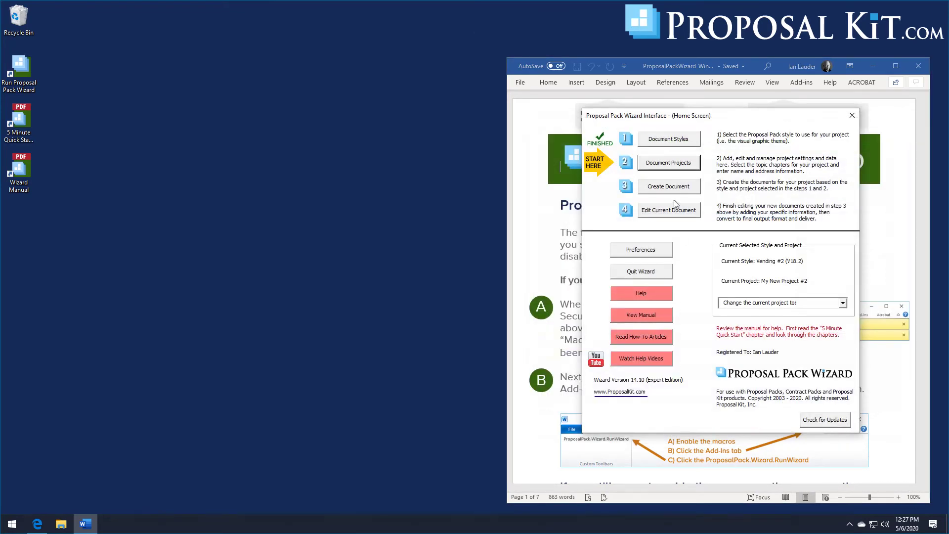
pyautogui.click(676, 138)
pyautogui.click(606, 347)
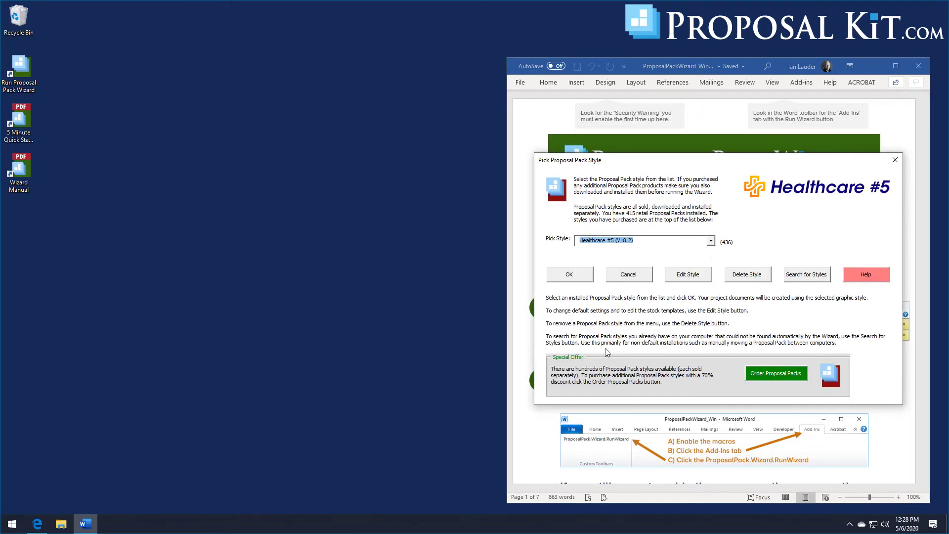
pyautogui.press('Return')
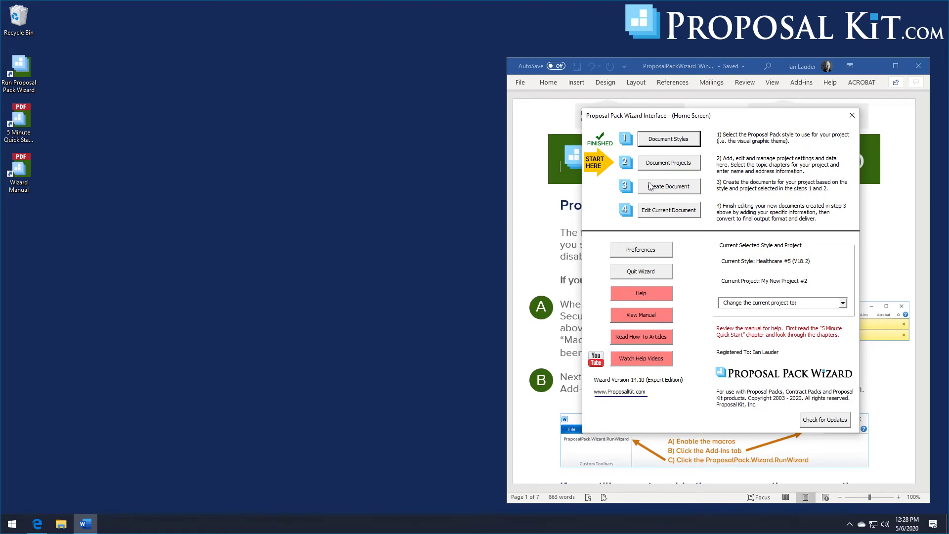
pyautogui.click(670, 166)
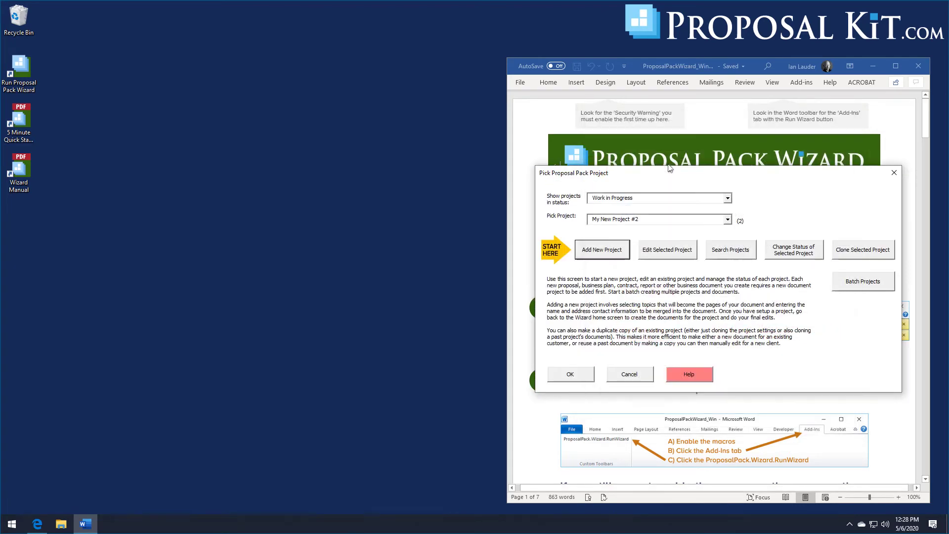
# Add My New Project #3 and choose the Pharmaceutical Product Sales Sample Proposal from Completed Samples.
pyautogui.click(601, 250)
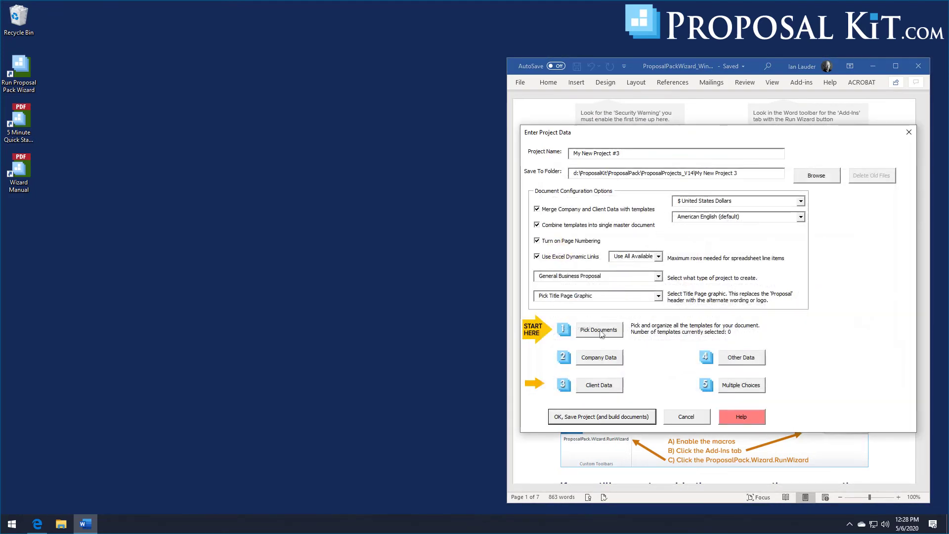
pyautogui.click(593, 331)
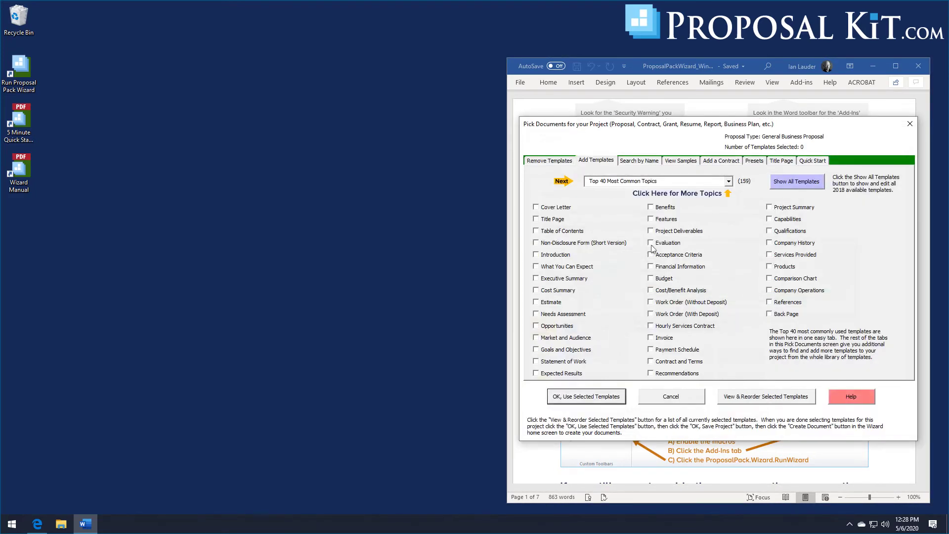
pyautogui.click(601, 162)
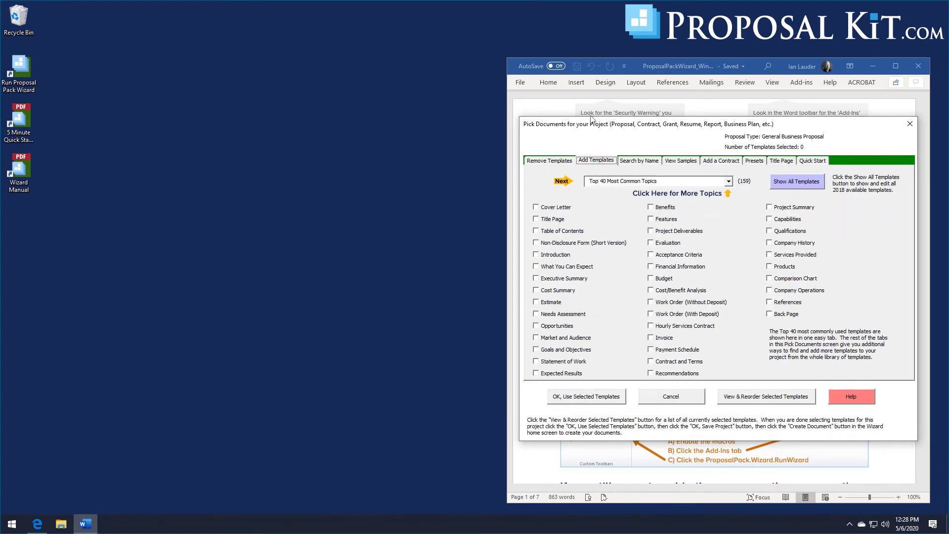
pyautogui.click(673, 160)
pyautogui.click(740, 212)
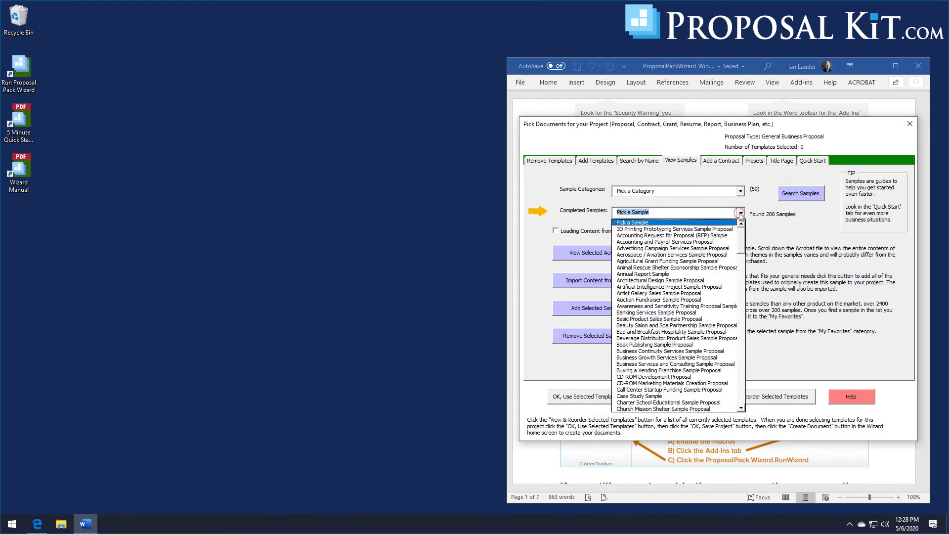
pyautogui.moveTo(742, 247); pyautogui.dragTo(741, 339)
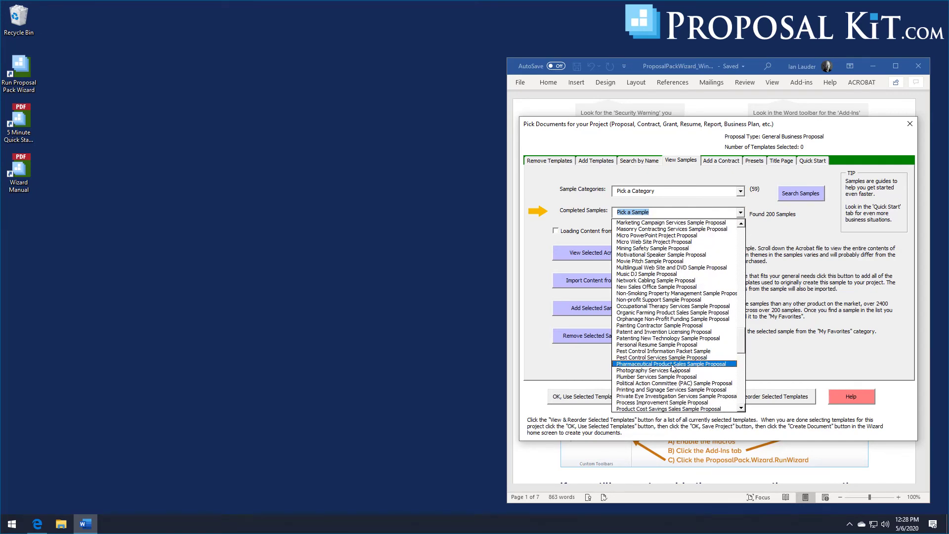
pyautogui.click(672, 364)
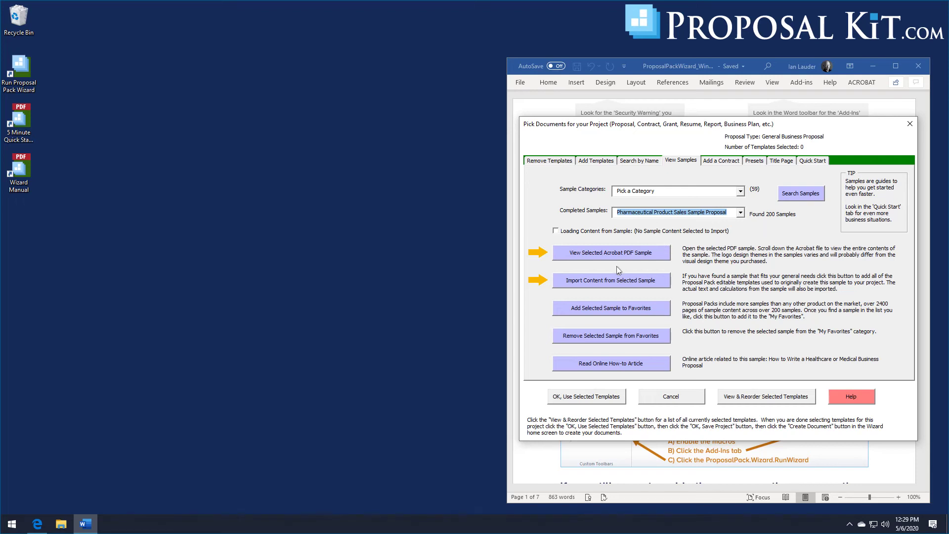
# Import the pharmaceutical sample's 12 templates, add the sample to favourites, and use those templates.
pyautogui.click(617, 284)
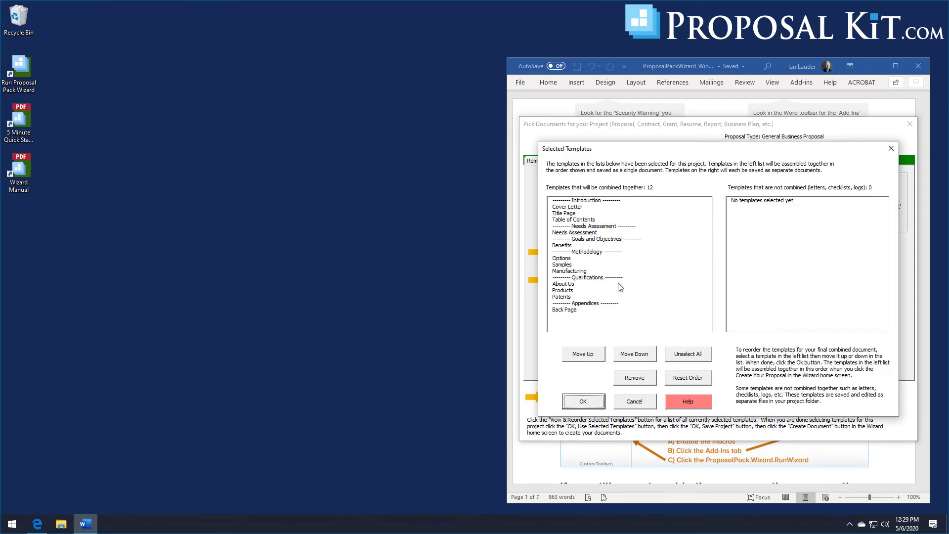
pyautogui.click(584, 402)
pyautogui.click(588, 312)
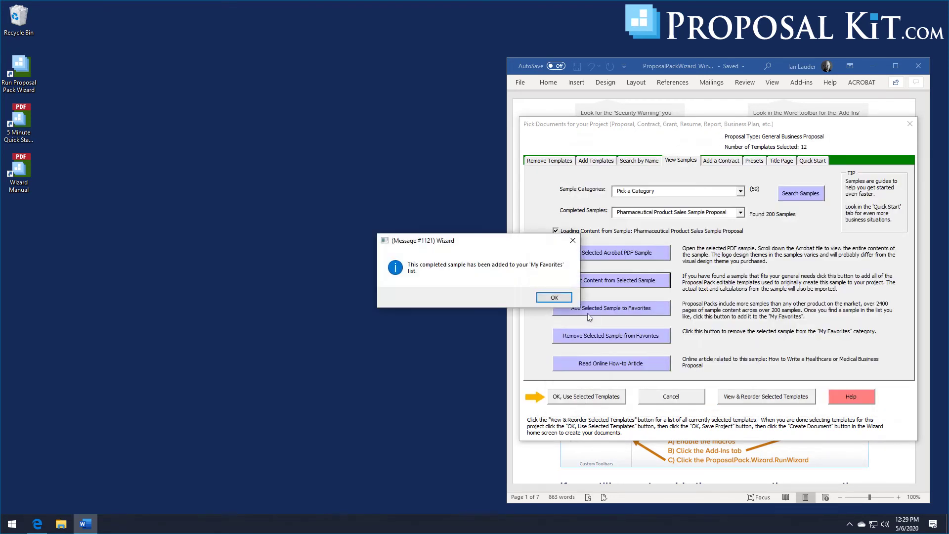
pyautogui.click(553, 297)
pyautogui.click(581, 396)
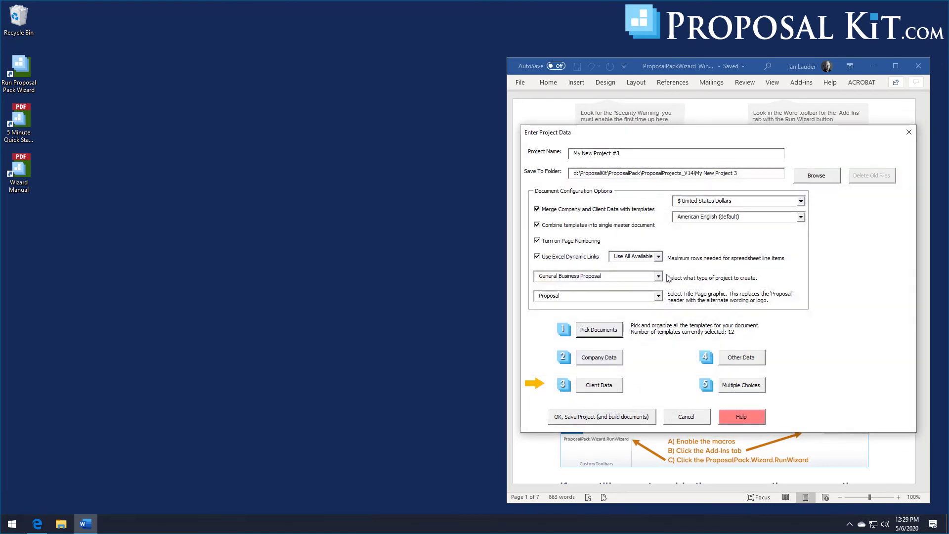
# Turn off Excel dynamic links and accept the client and company details.
pyautogui.click(579, 257)
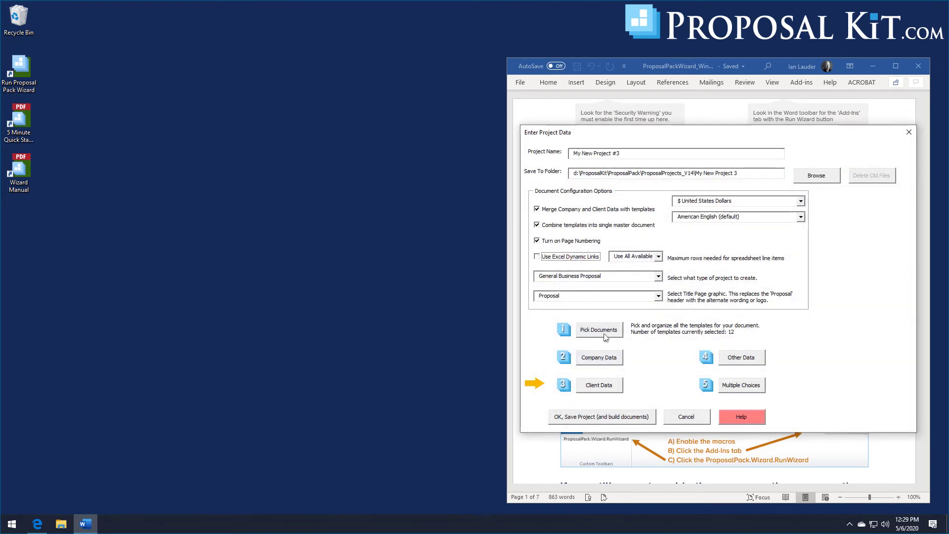
pyautogui.click(603, 385)
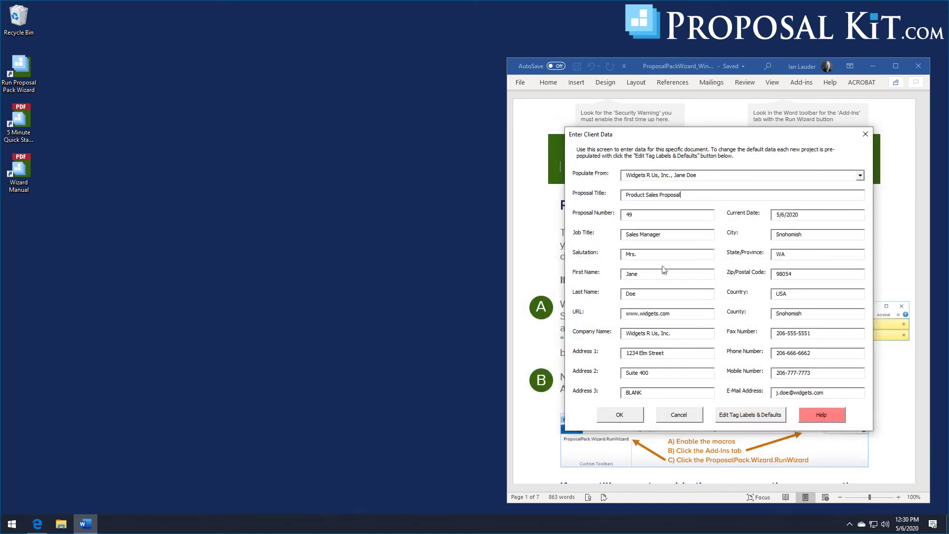
pyautogui.click(621, 417)
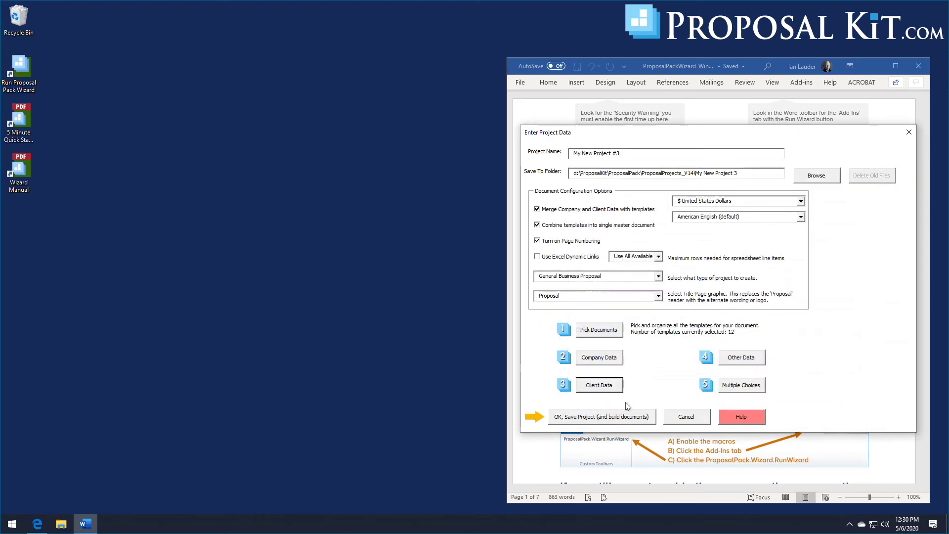
pyautogui.click(599, 357)
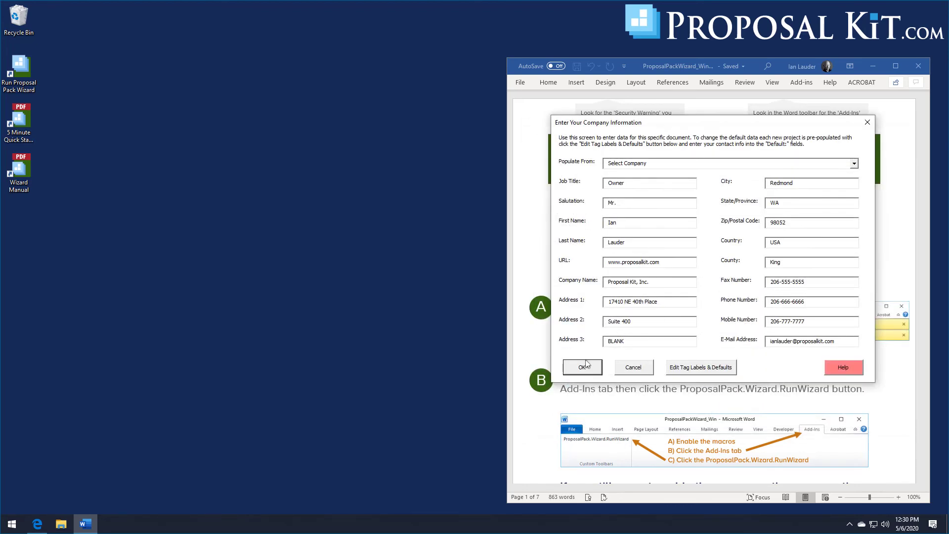
pyautogui.click(586, 366)
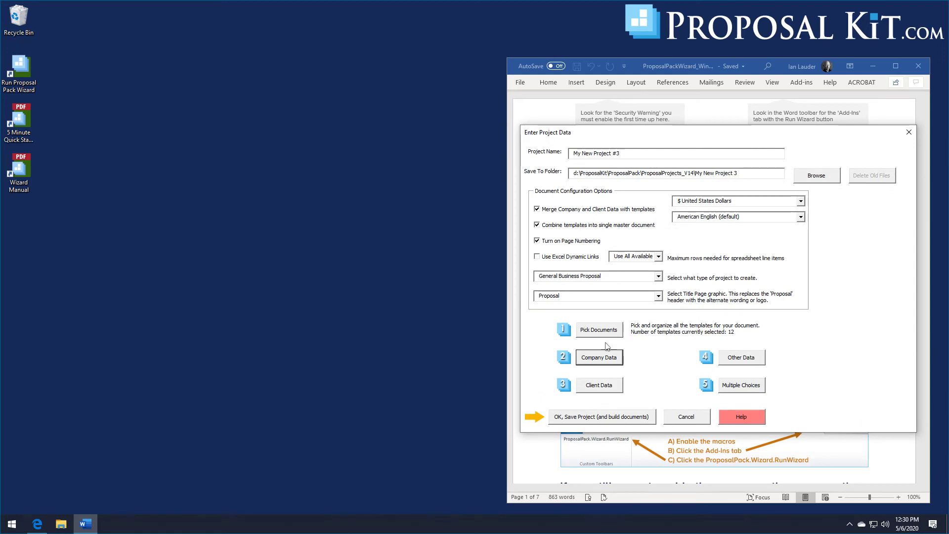
# Save My New Project #3, build its Healthcare #5 documents, and open them for editing.
pyautogui.click(598, 419)
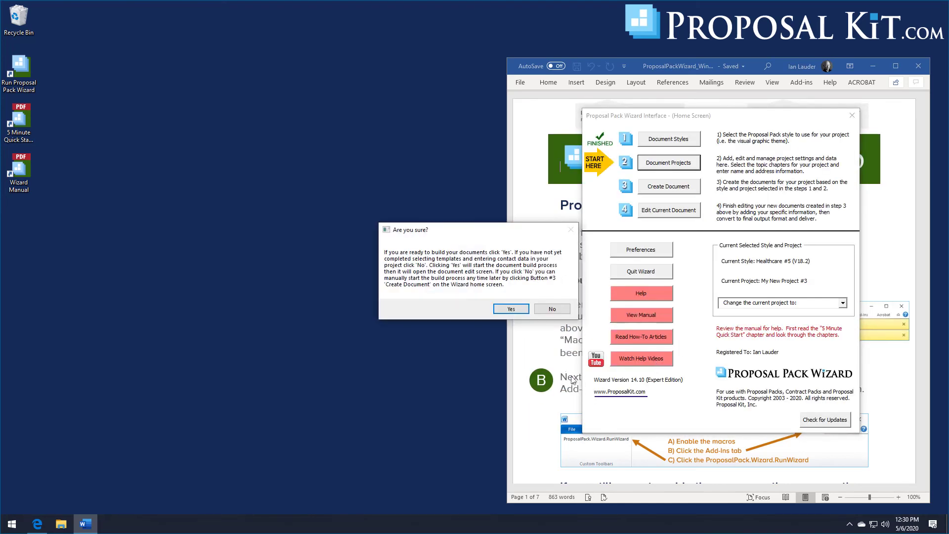
pyautogui.click(510, 308)
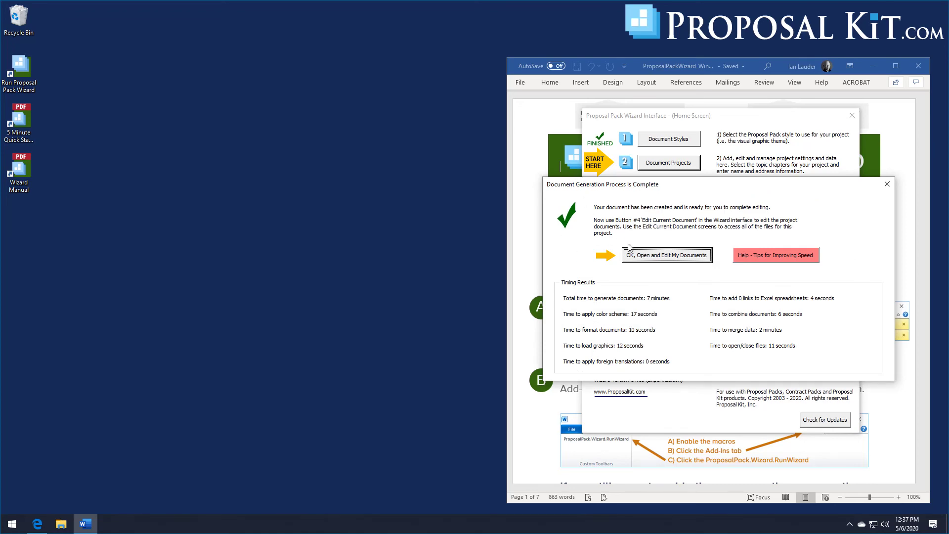
pyautogui.click(653, 256)
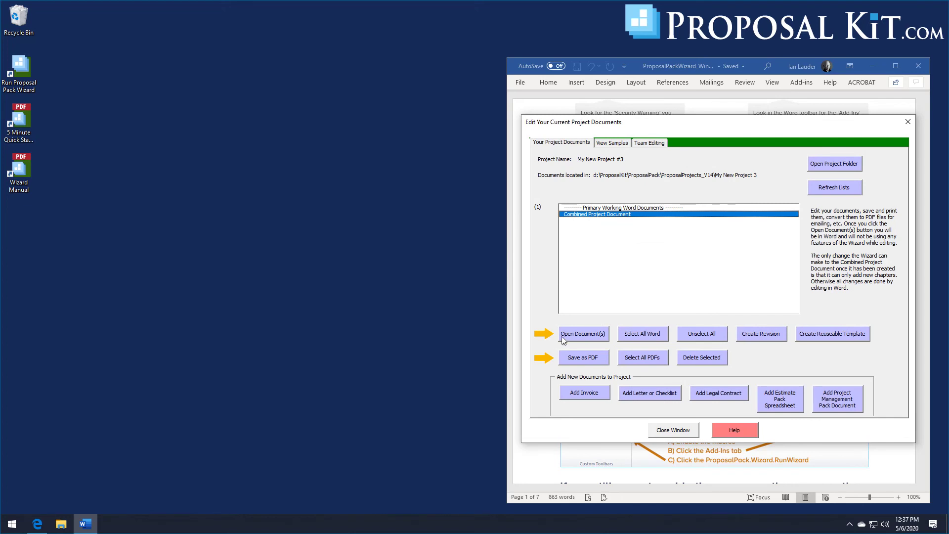
# Open the 14-page pharmaceutical FullProposal.docx and scroll through it to the pill-themed back cover.
pyautogui.click(561, 336)
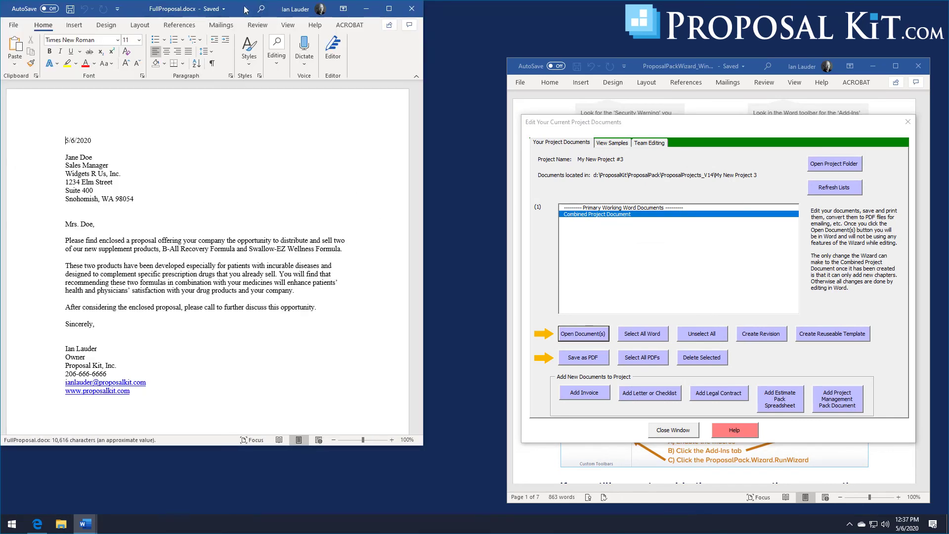
pyautogui.moveTo(243, 10); pyautogui.dragTo(319, 37)
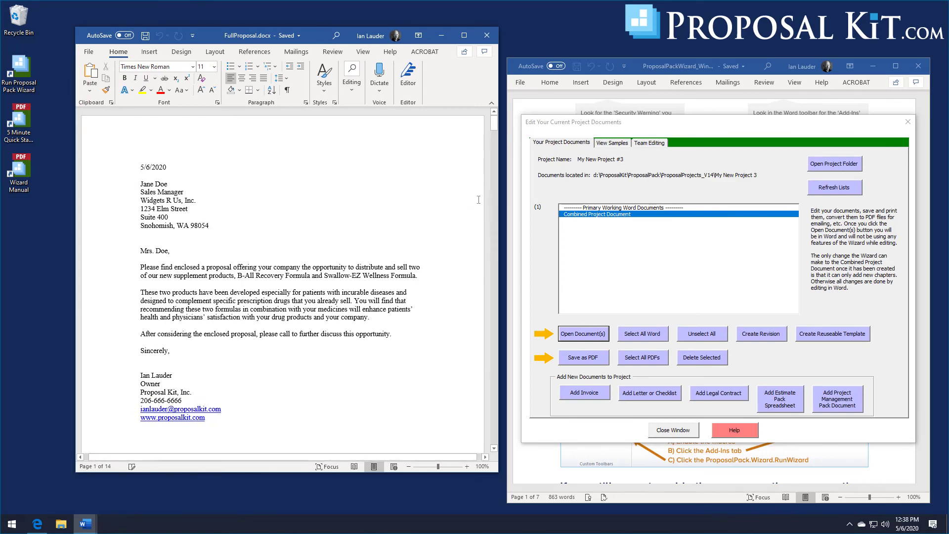
pyautogui.click(496, 125)
pyautogui.moveTo(496, 127); pyautogui.dragTo(499, 197)
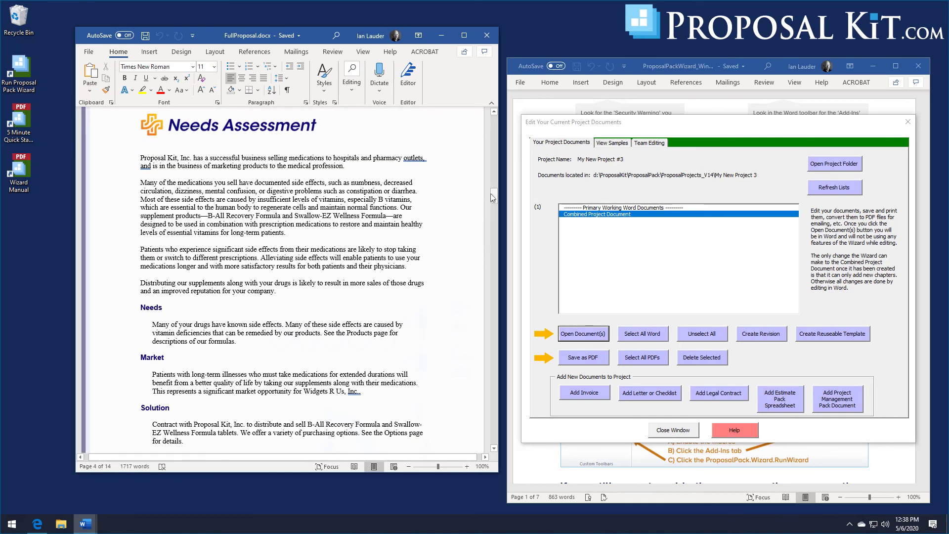
pyautogui.moveTo(491, 195); pyautogui.dragTo(494, 437)
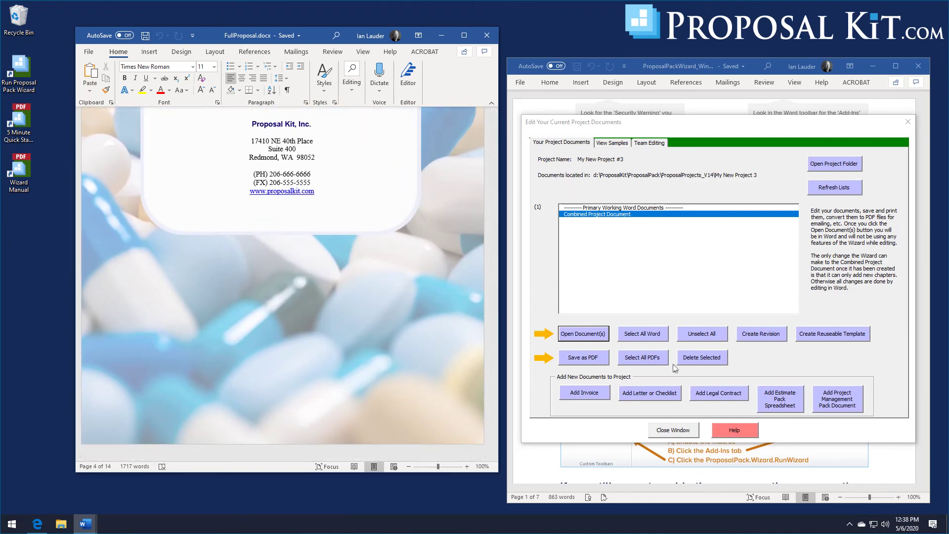